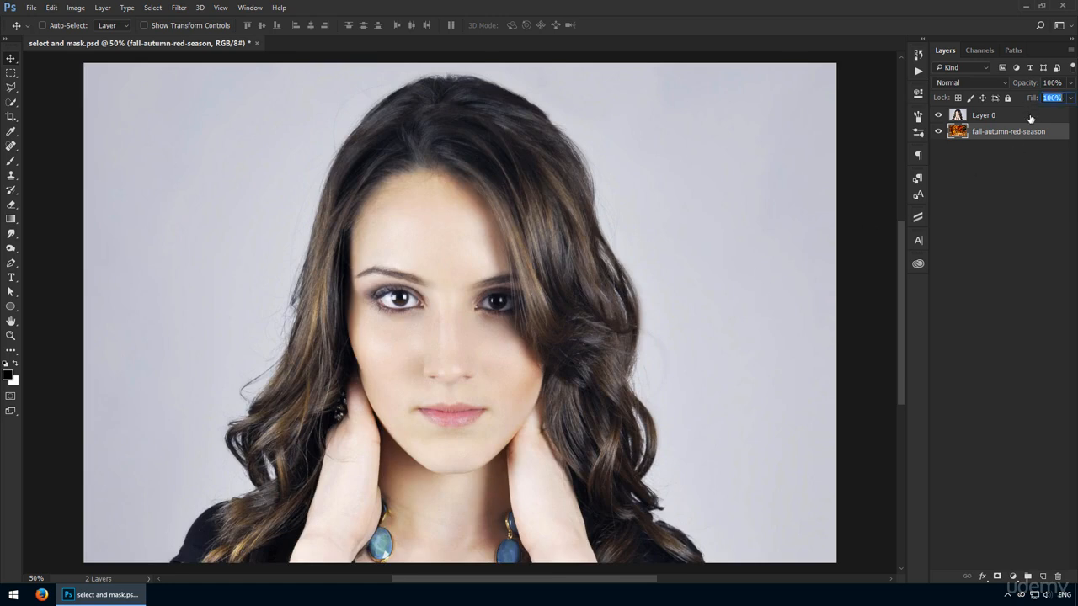
- Select the woman on Layer 0 with the Quick Selection tool, including her hair and shoulders
left_click(1030, 119)
key("w")
mouse_move(428, 230)
left_mouse_down()
mouse_move(439, 418)
mouse_move(470, 399)
mouse_move(515, 316)
mouse_move(540, 471)
mouse_move(430, 515)
mouse_move(310, 527)
mouse_move(380, 267)
mouse_move(422, 215)
mouse_move(460, 304)
left_mouse_up()
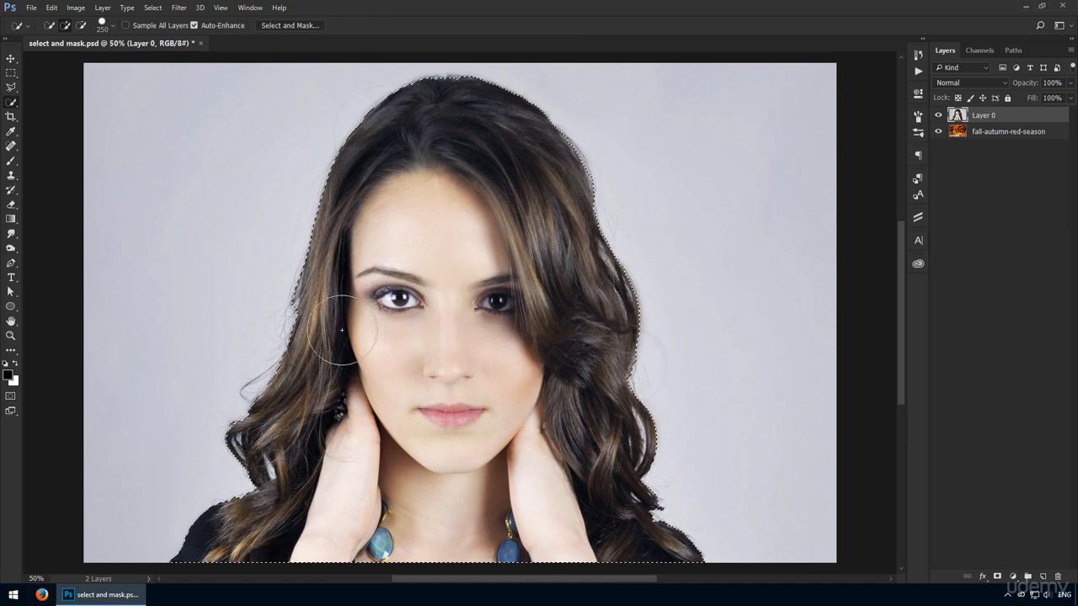
key("v")
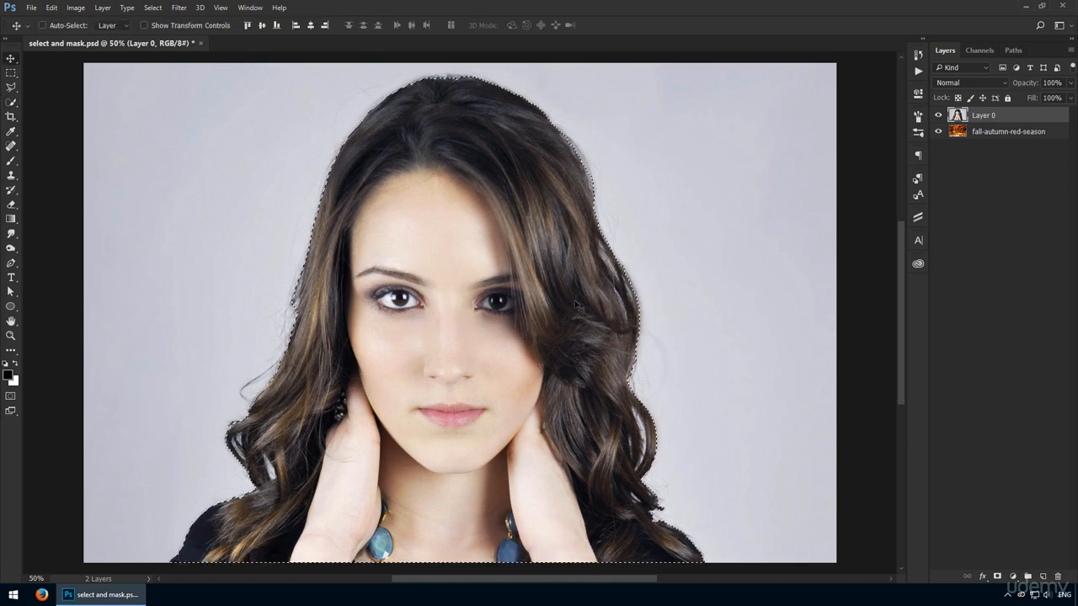
- Examine the selection edge along the loose hair strands up close, and return to the whole image
scroll(681, 393, "up", 5)
scroll(594, 416, "down", 4)
left_click_drag(195, 352, 570, 278)
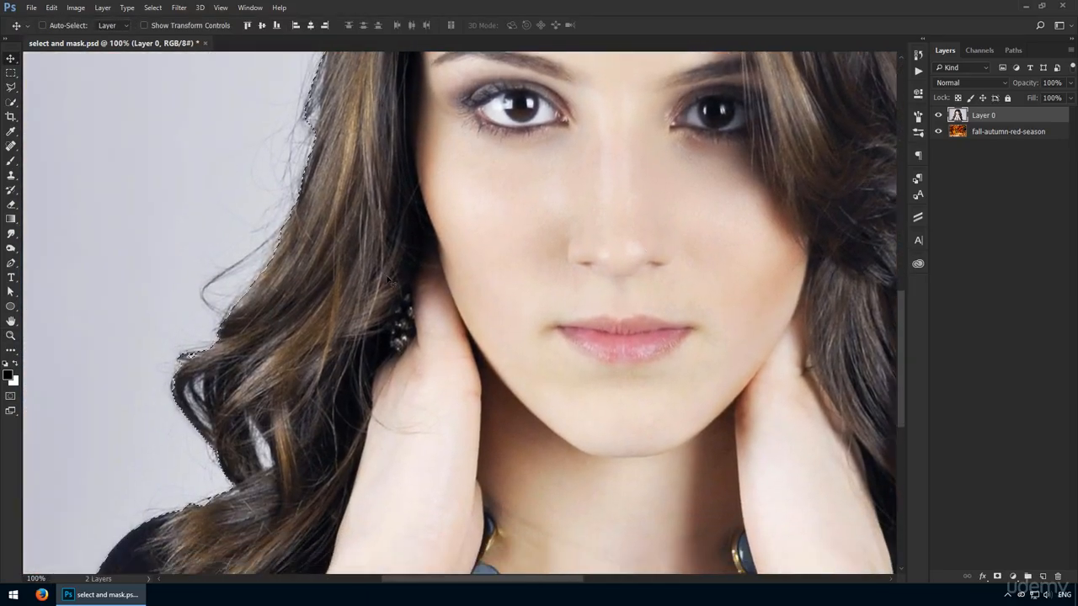
left_click_drag(196, 353, 286, 413)
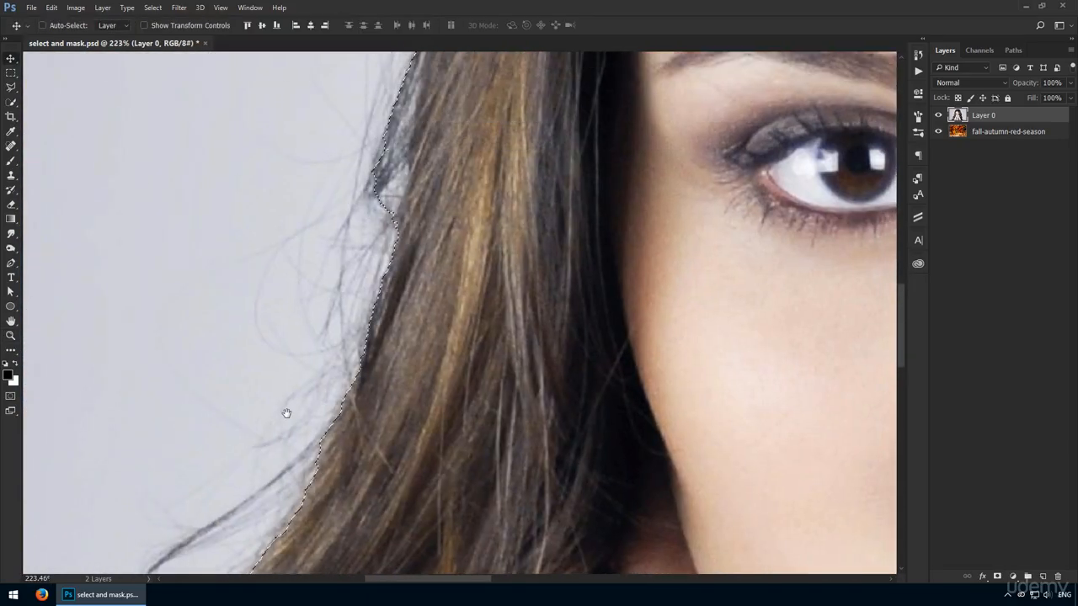
key("ctrl+0")
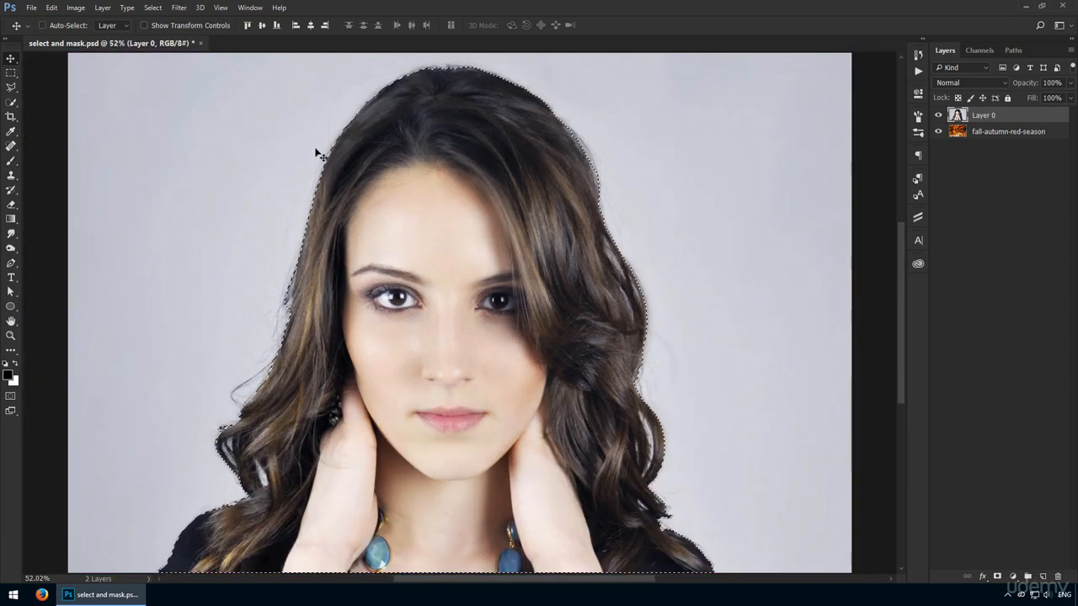
- Open the woman's selection in the Select and Mask workspace, with the Quick Selection tool active
key("w")
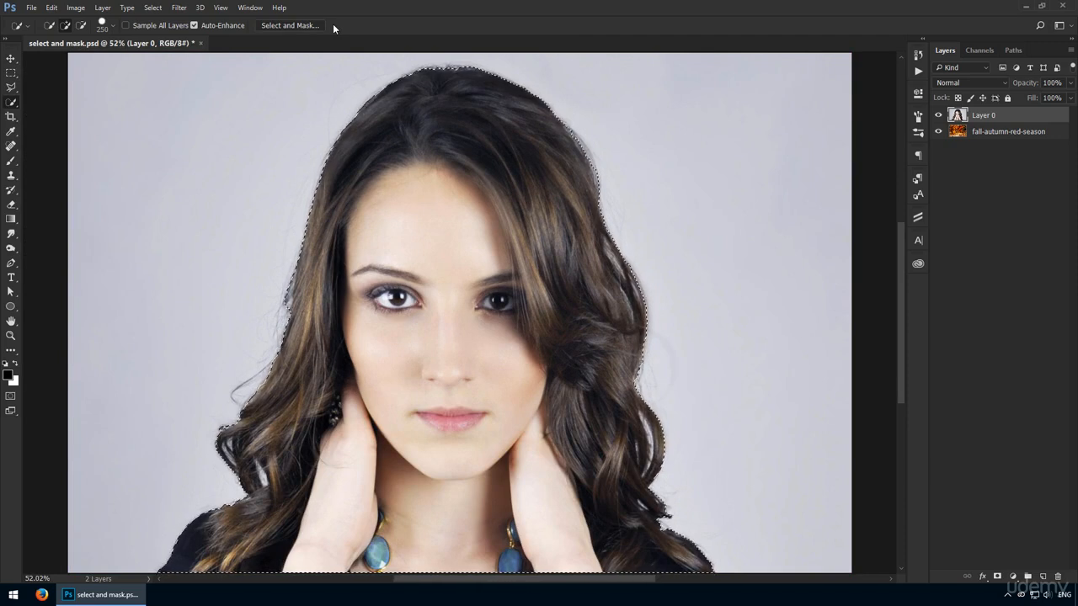
key("v")
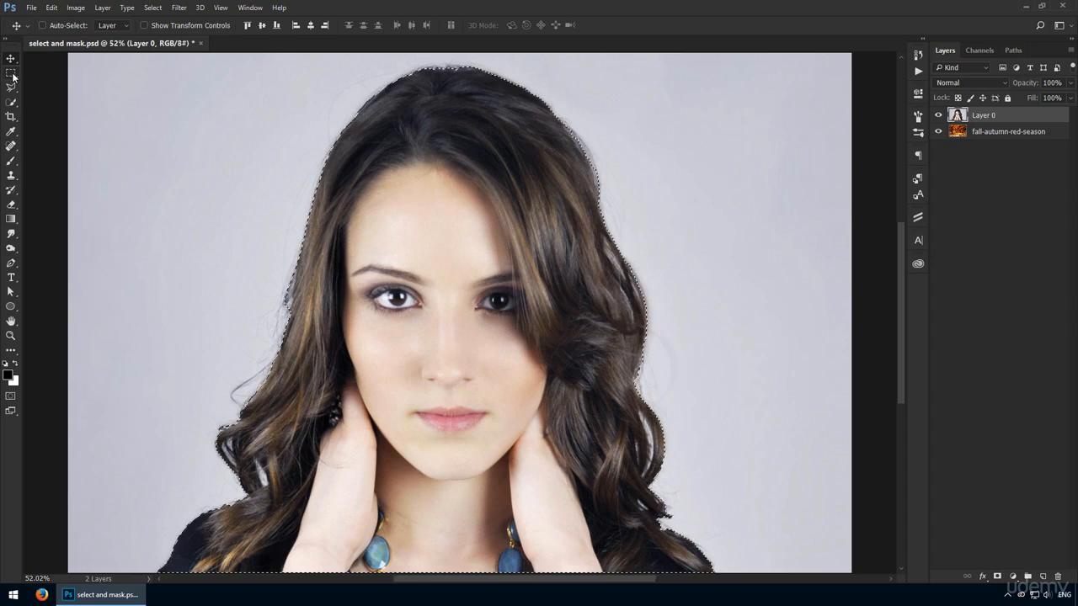
left_click(12, 74)
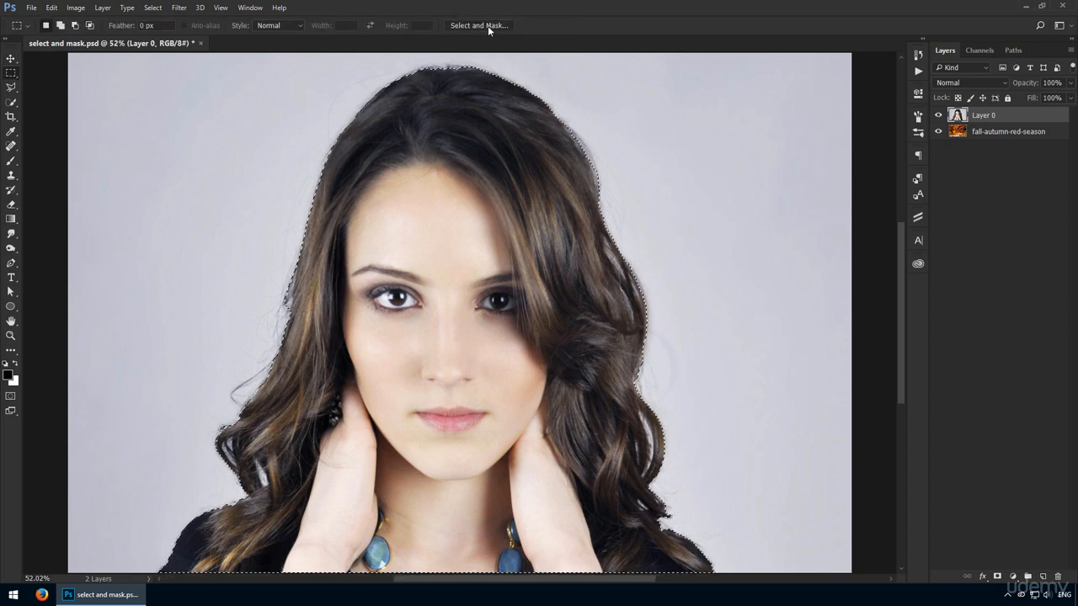
left_click(12, 88)
left_click(12, 102)
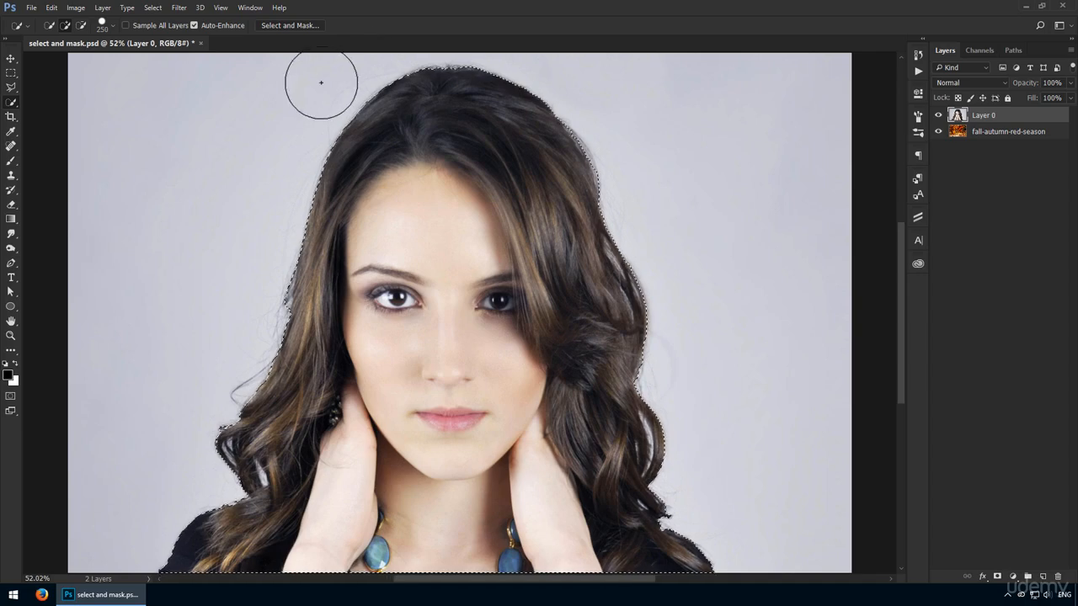
key("ctrl+alt+r")
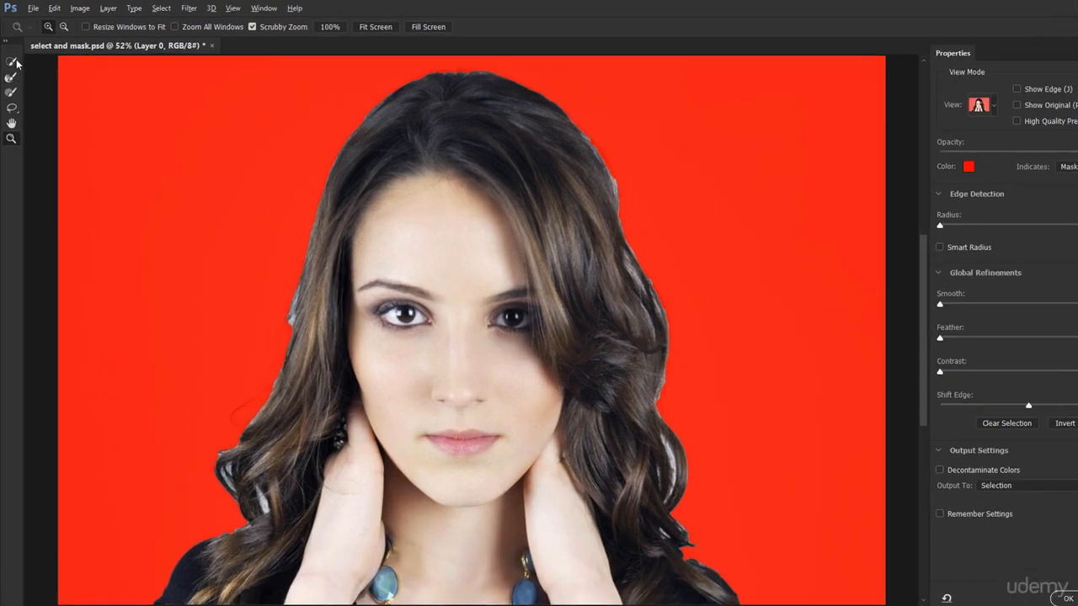
- Look through the Quick Selection, Refine Edge Brush, Lasso and Hand tools and the Global Refinements settings
left_click(12, 57)
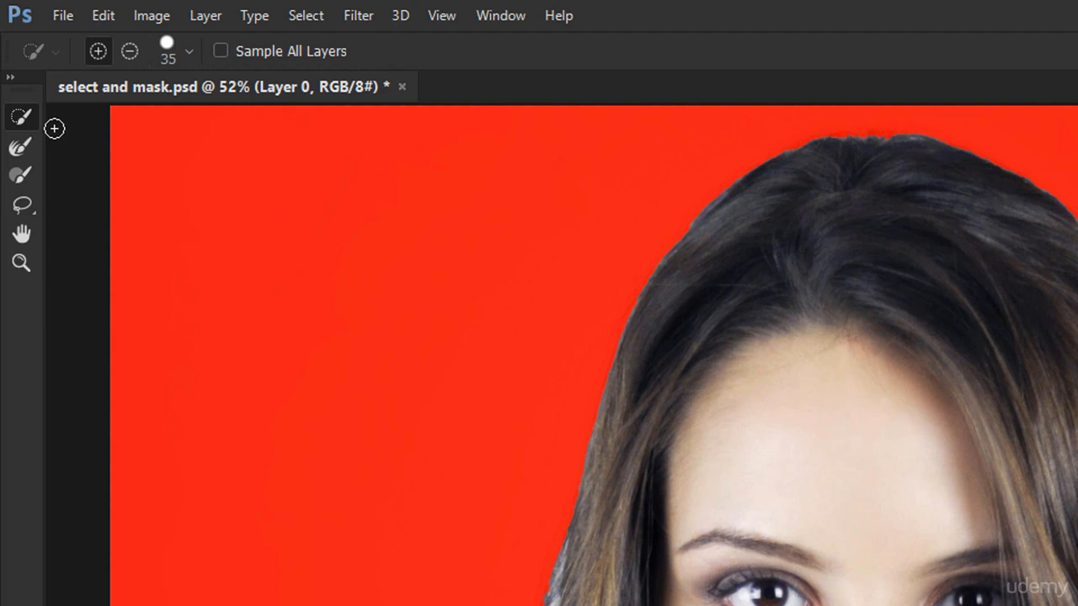
left_click(30, 144)
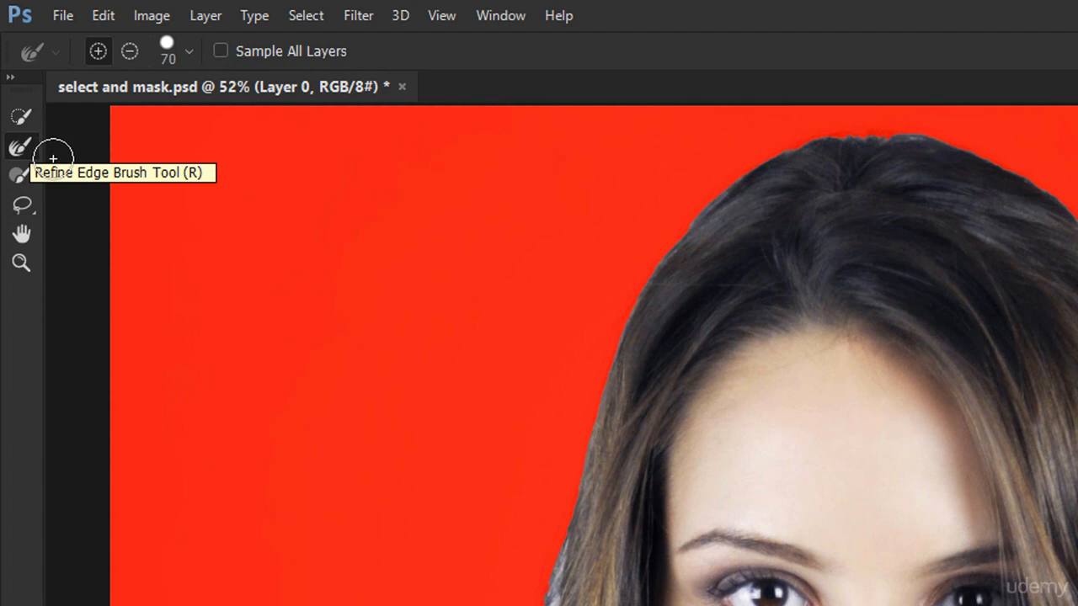
left_click(24, 208)
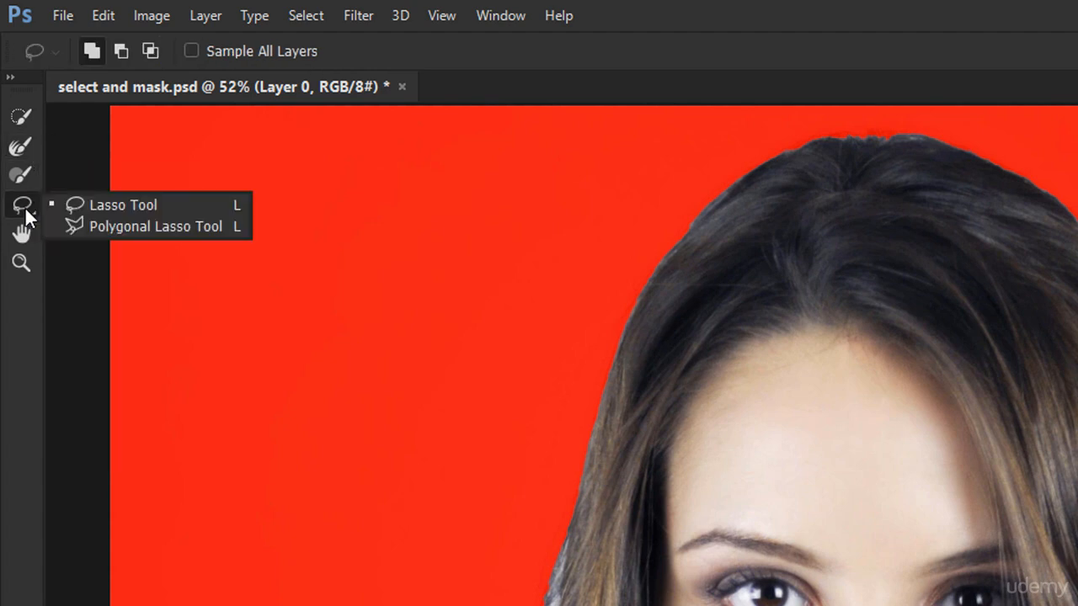
left_click(22, 234)
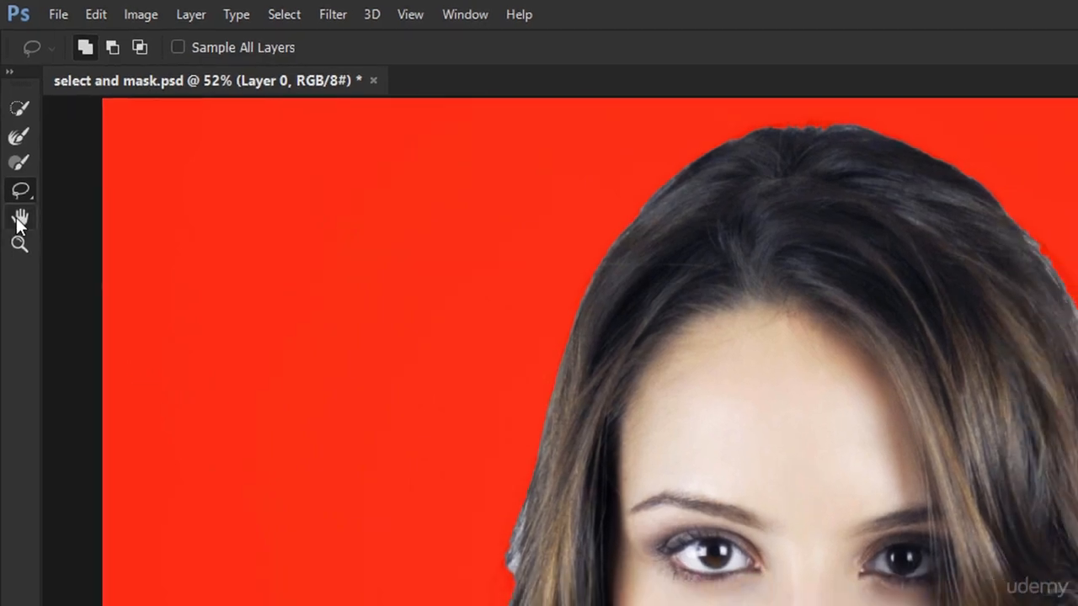
key("h")
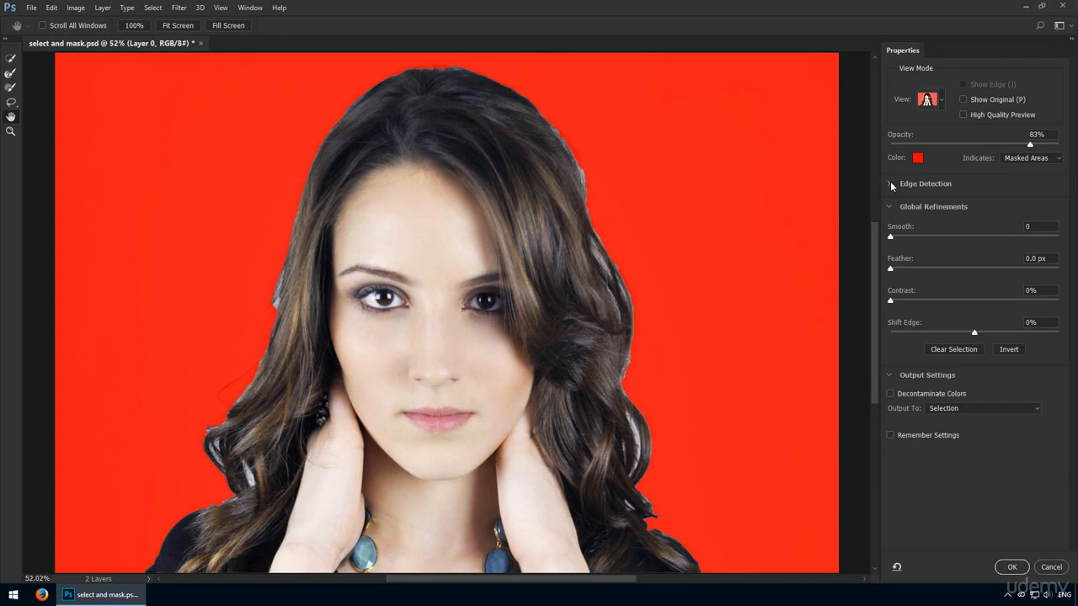
left_click(891, 257)
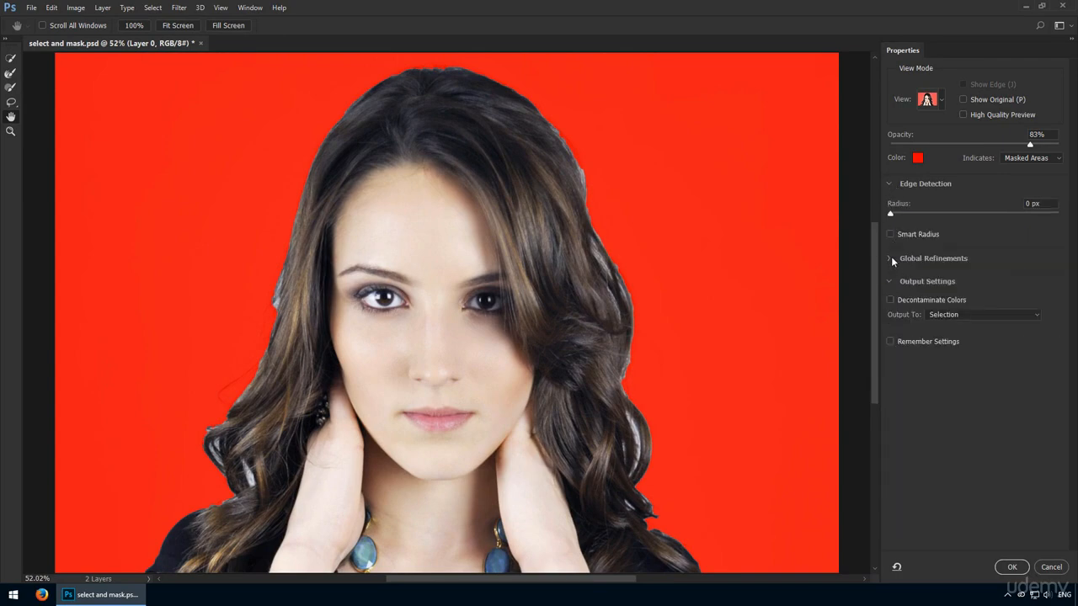
left_click(891, 257)
- Preview the cutout in the On White view and in the On Black view at 45% opacity
left_click(935, 104)
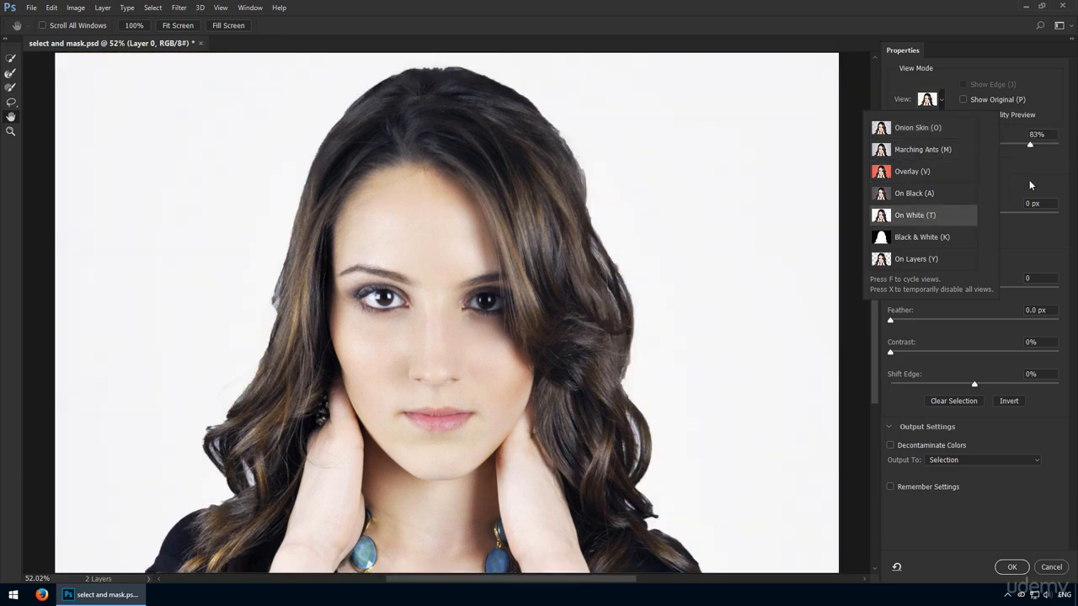
left_click(1029, 180)
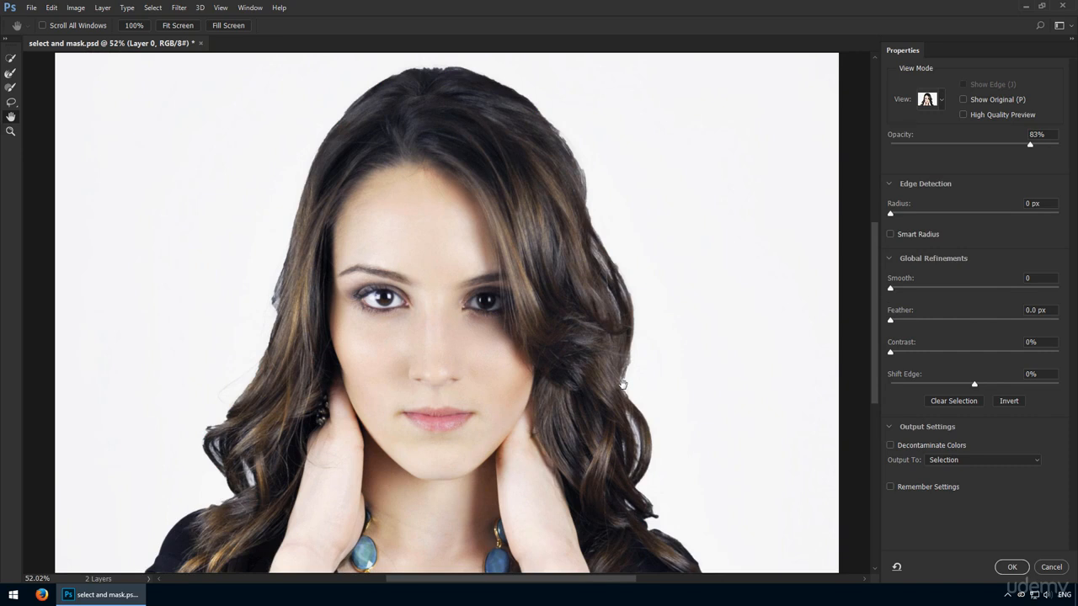
left_click(941, 102)
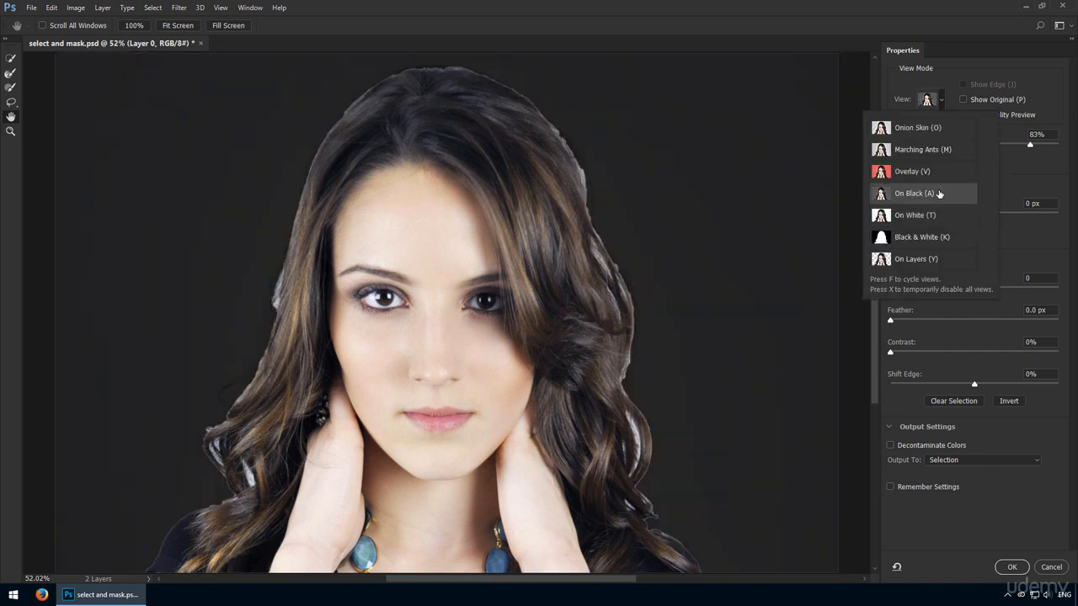
left_click(1025, 168)
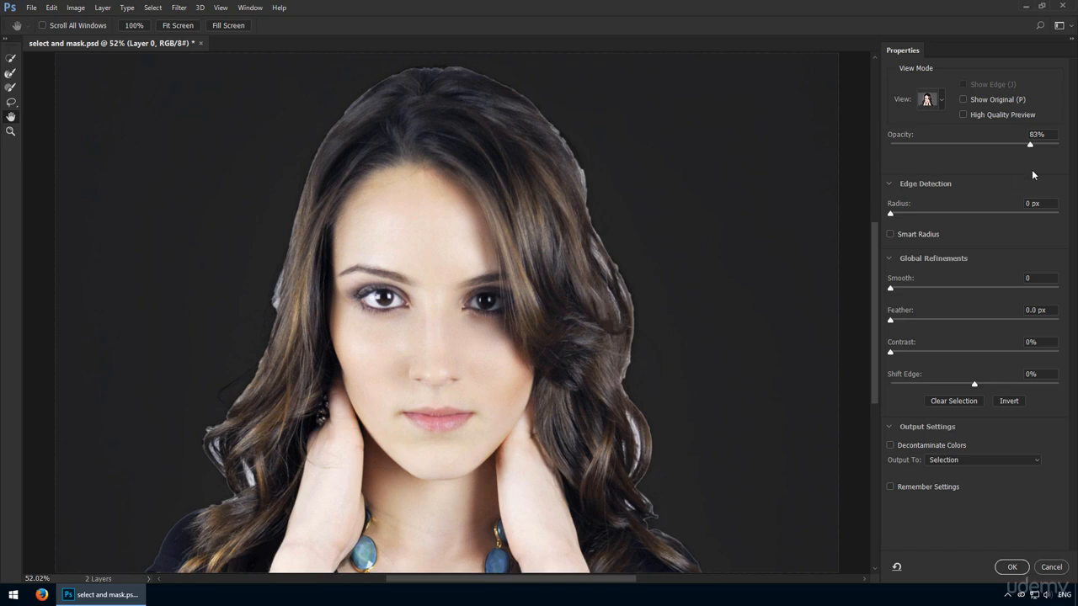
left_click_drag(1021, 146, 957, 143)
- Preview the cutout in the On Layers view and in the Onion Skin view at 65% transparency
left_click(934, 102)
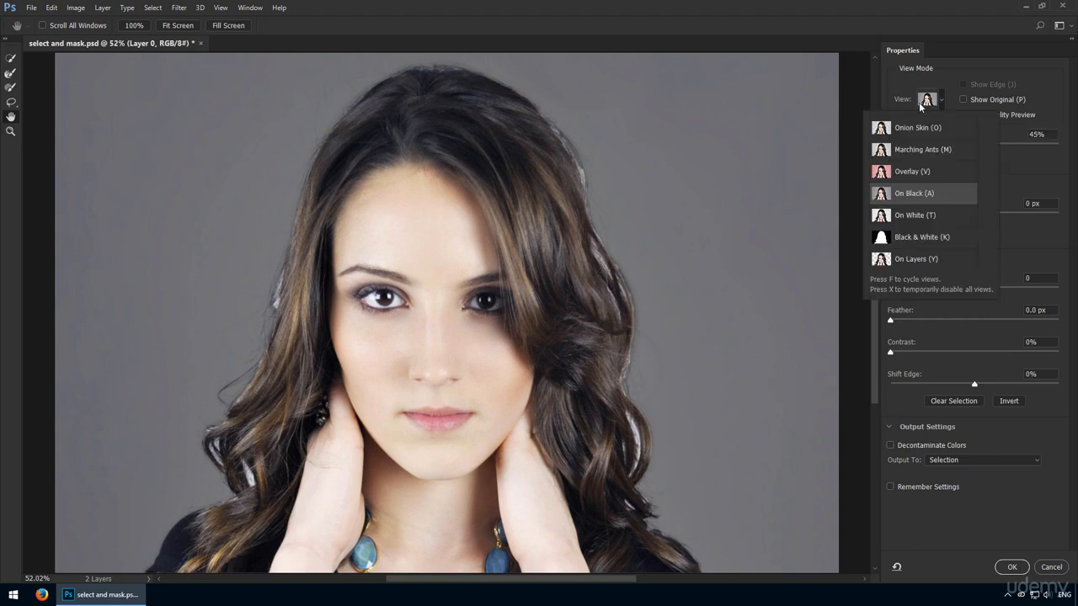
left_click(926, 261)
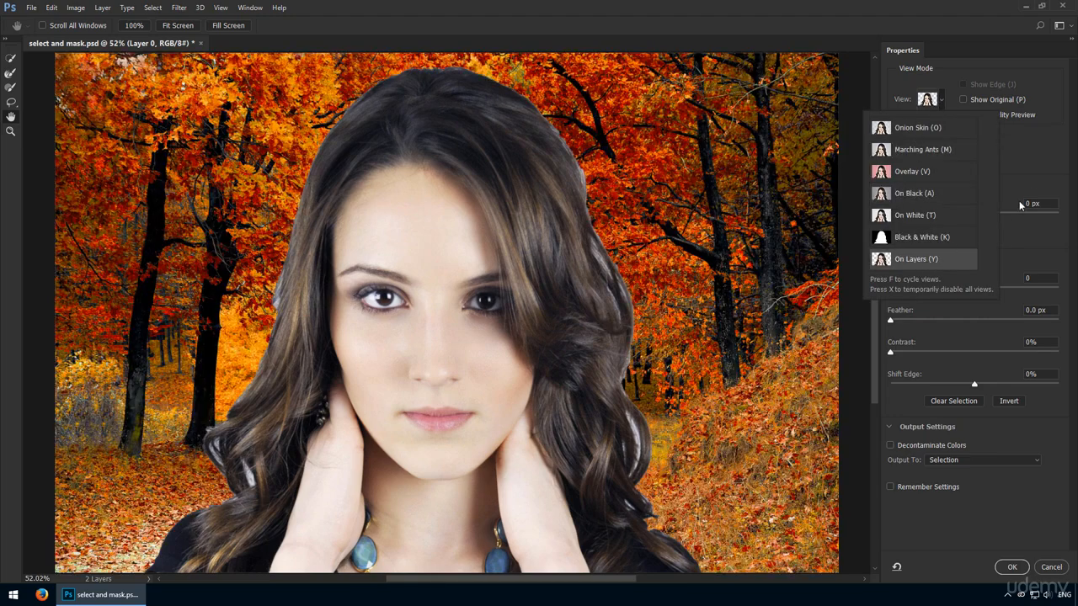
left_click(1035, 165)
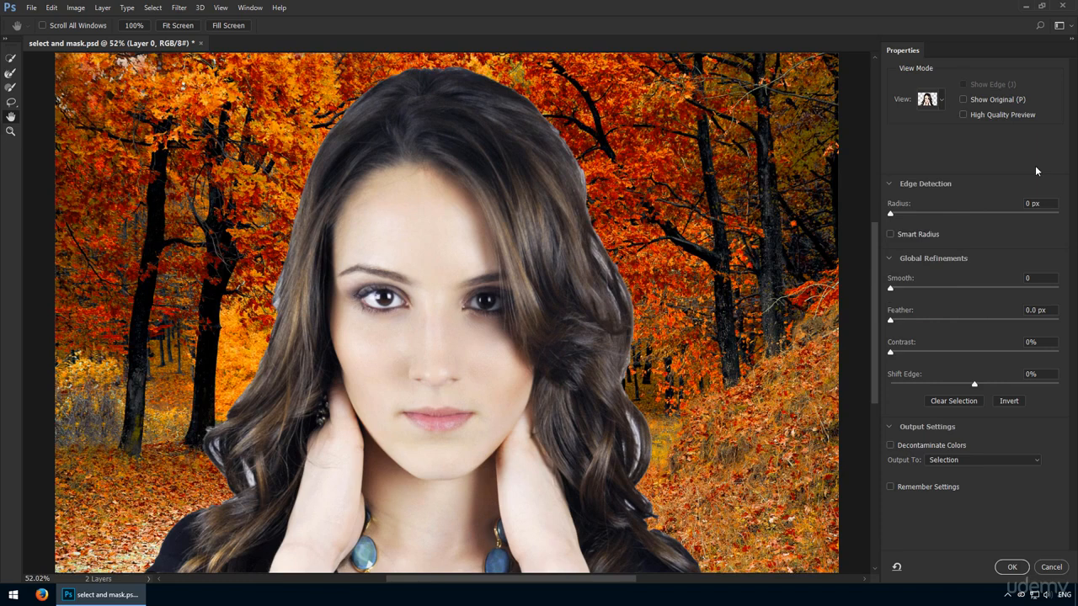
left_click(931, 103)
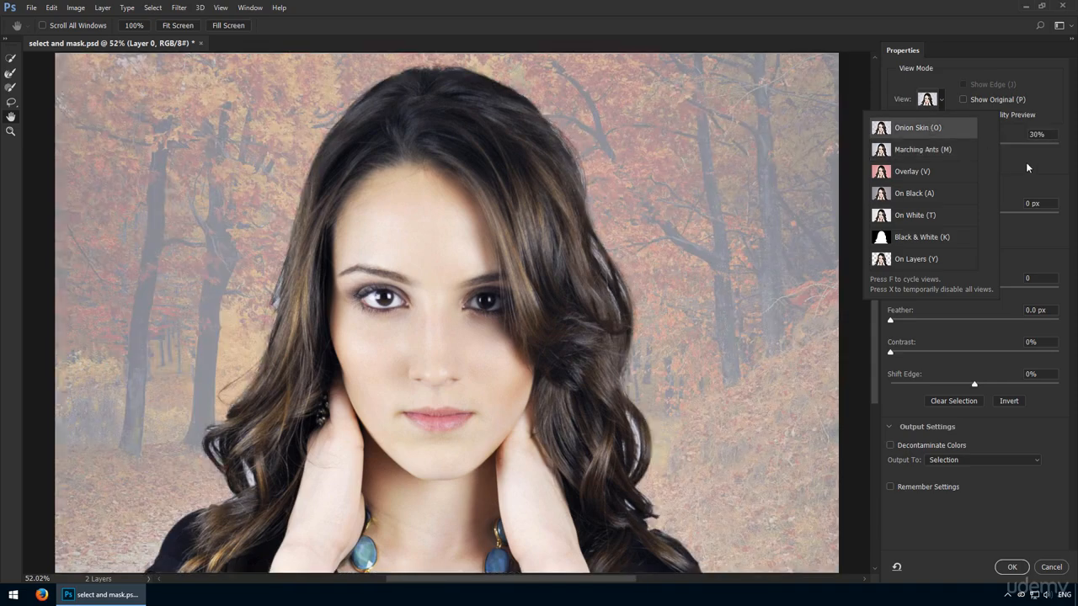
left_click(918, 128)
mouse_move(990, 143)
left_mouse_down()
mouse_move(1028, 154)
mouse_move(1000, 154)
left_mouse_up()
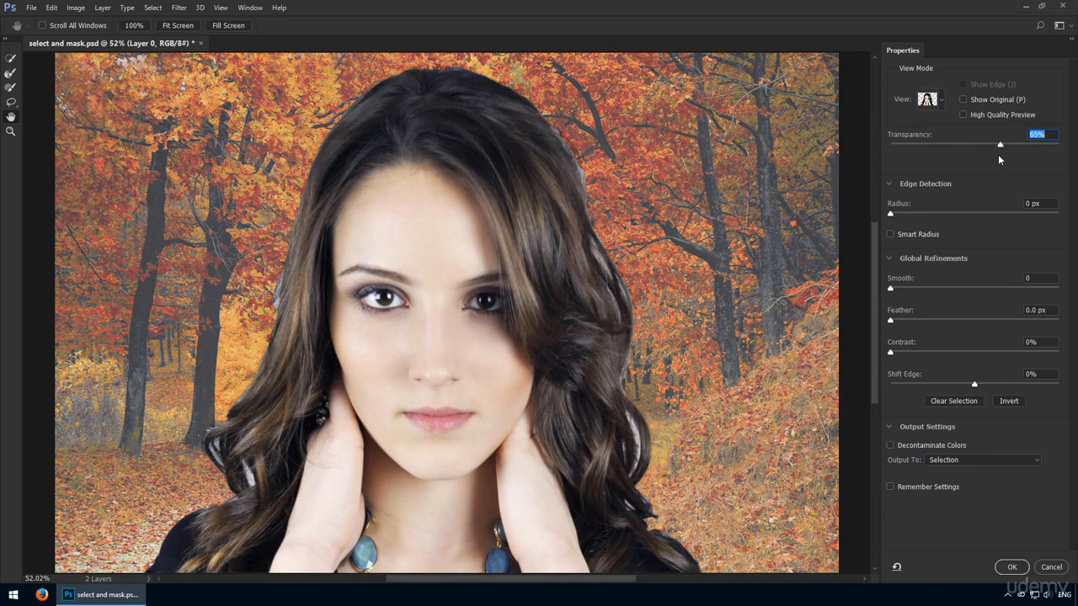
- Switch the view mode to Overlay and set its opacity to 81%
left_click(945, 100)
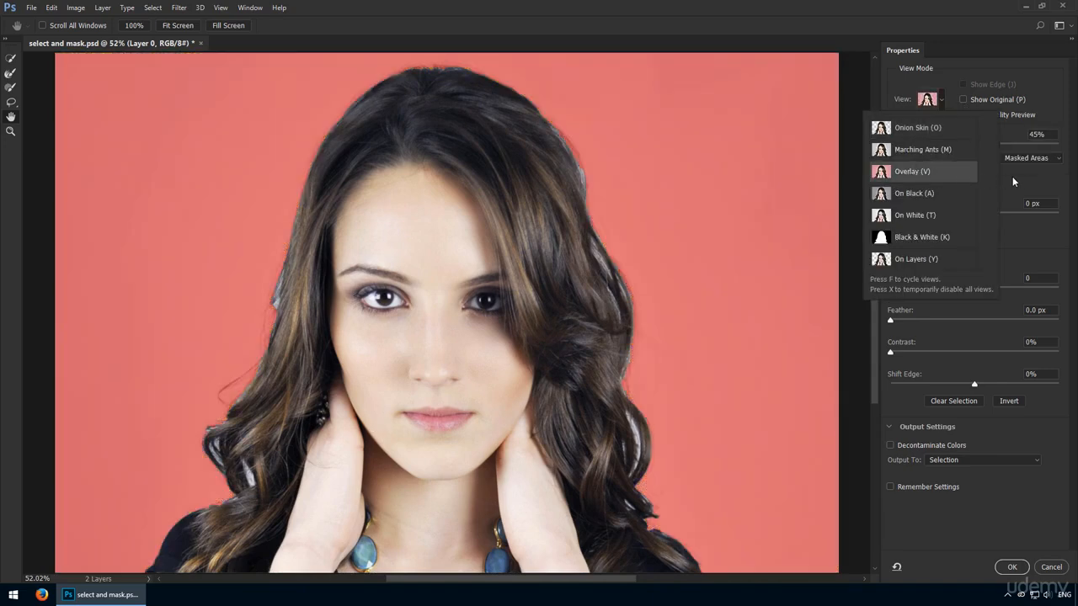
left_click(1025, 179)
left_click_drag(1010, 145, 1026, 150)
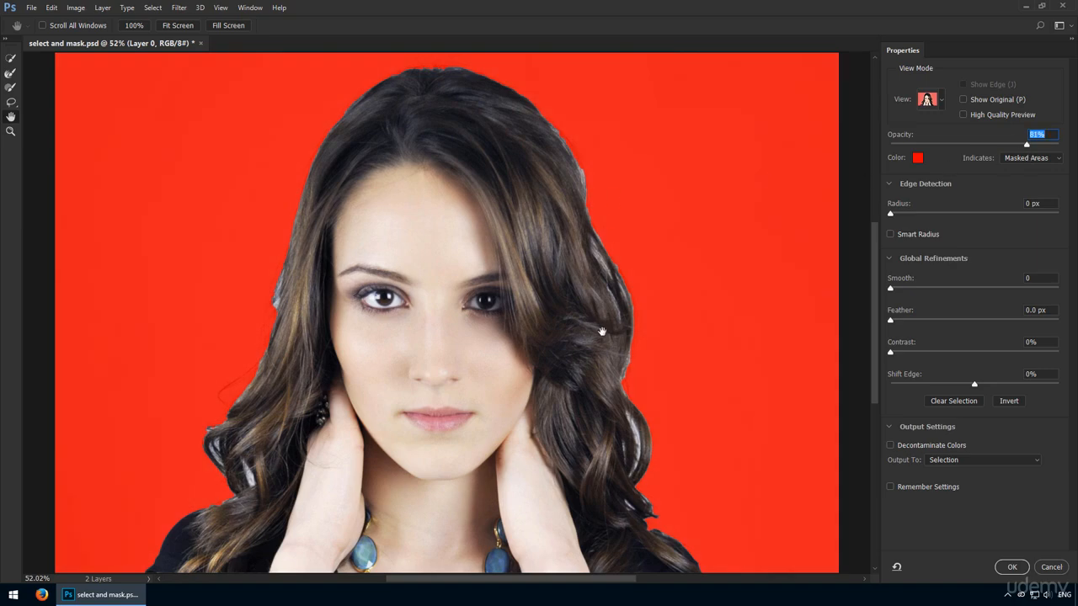
left_click(917, 159)
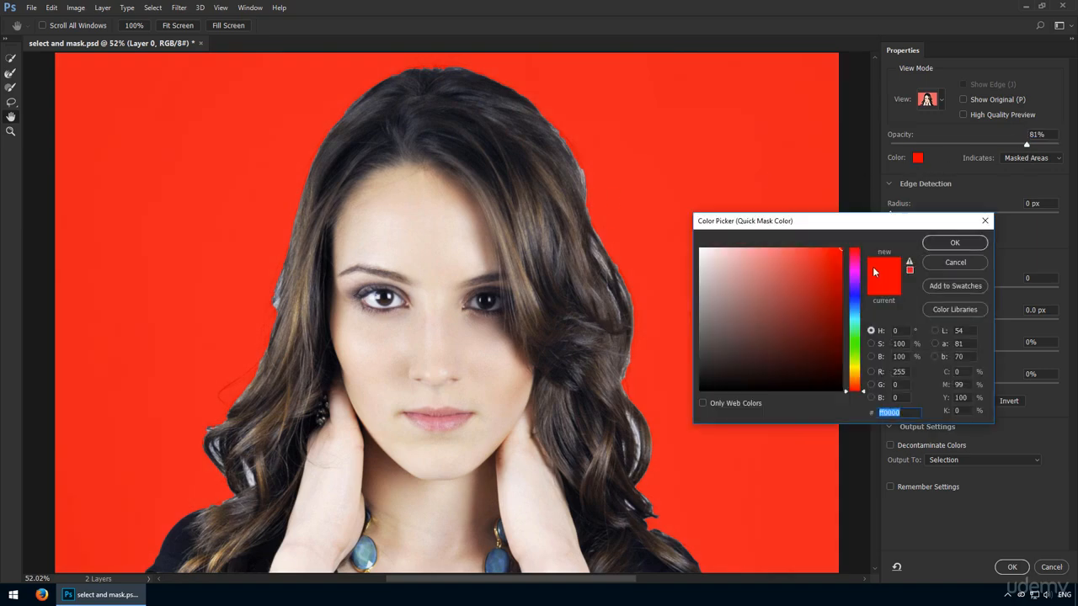
left_click_drag(860, 284, 859, 387)
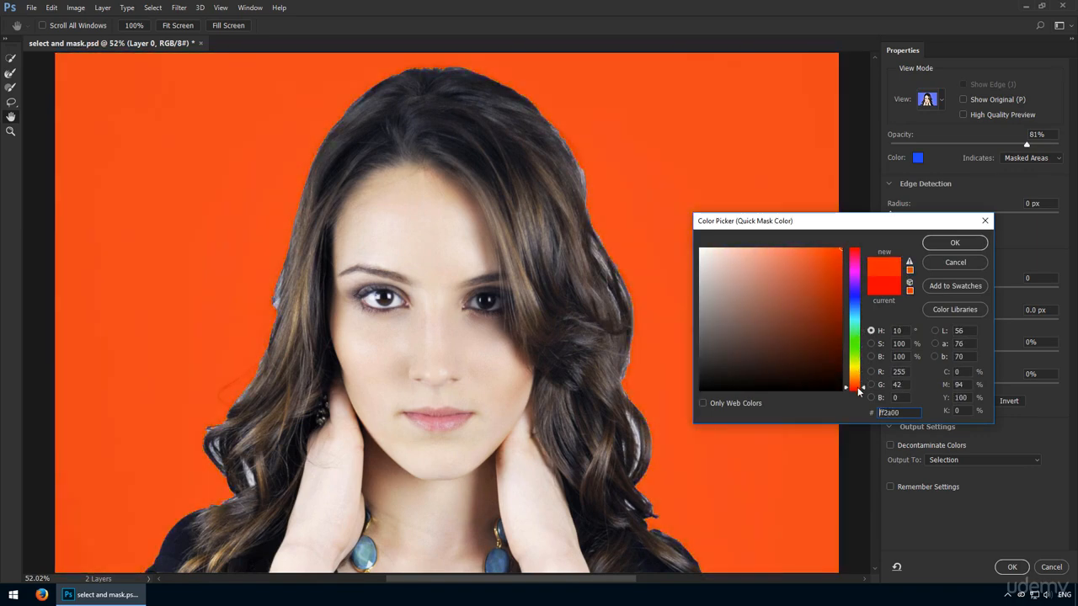
left_click(943, 263)
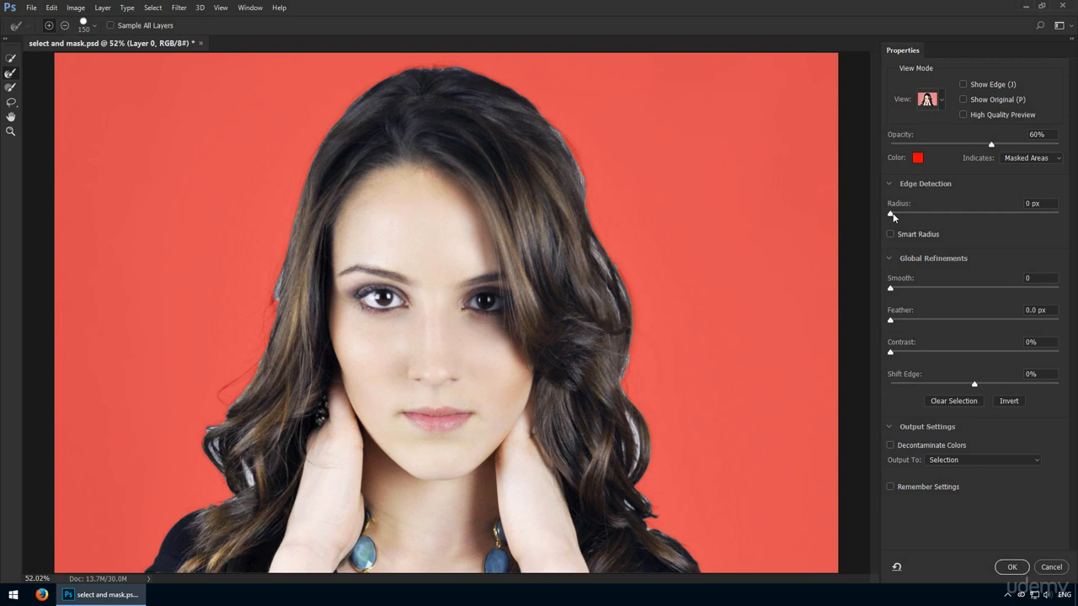
- Set the edge detection radius to 250 px and the overlay opacity to 81%
left_click_drag(894, 216, 962, 222)
left_click_drag(1029, 215, 1061, 215)
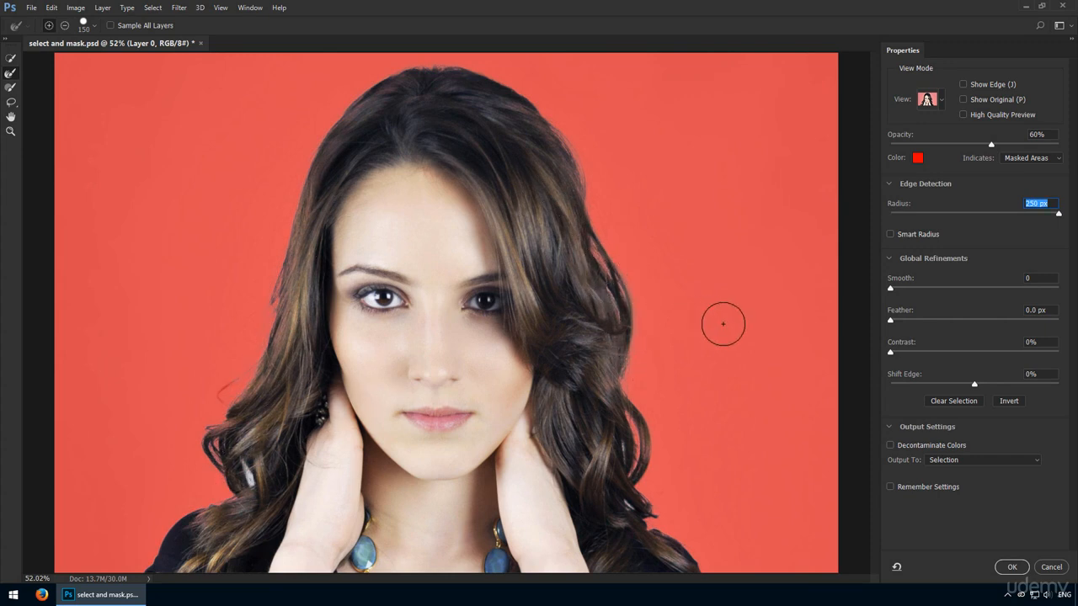
mouse_move(296, 356)
left_mouse_down()
mouse_move(199, 366)
mouse_move(247, 314)
mouse_move(294, 199)
mouse_move(248, 416)
mouse_move(241, 389)
left_mouse_up()
left_click_drag(1004, 143, 1024, 144)
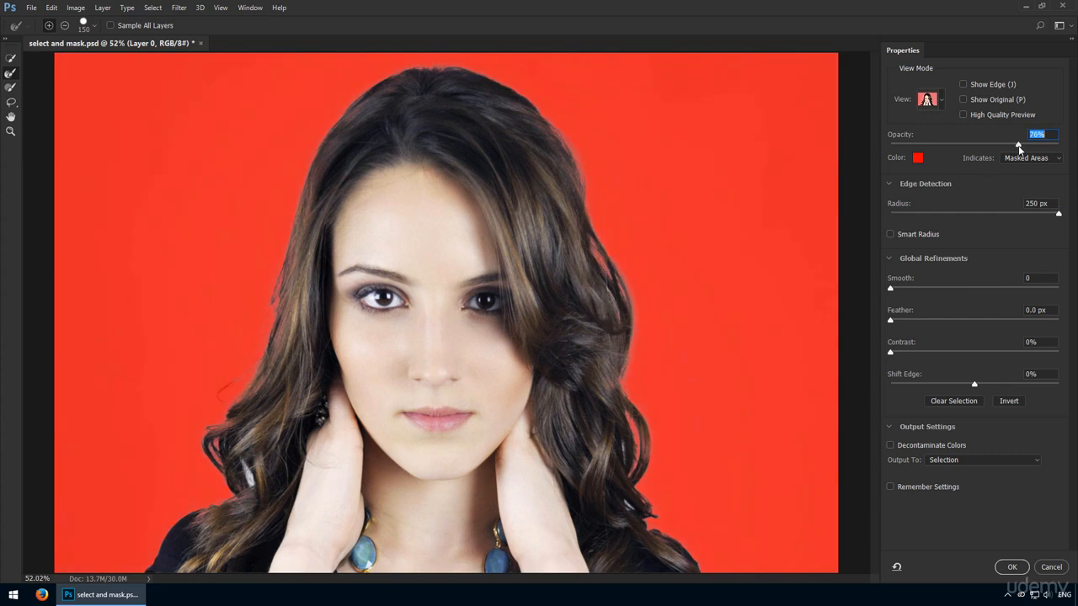
- Compare the hair edge with Smart Radius on and off, and with the radius at 0 px and 250 px
left_click(919, 235)
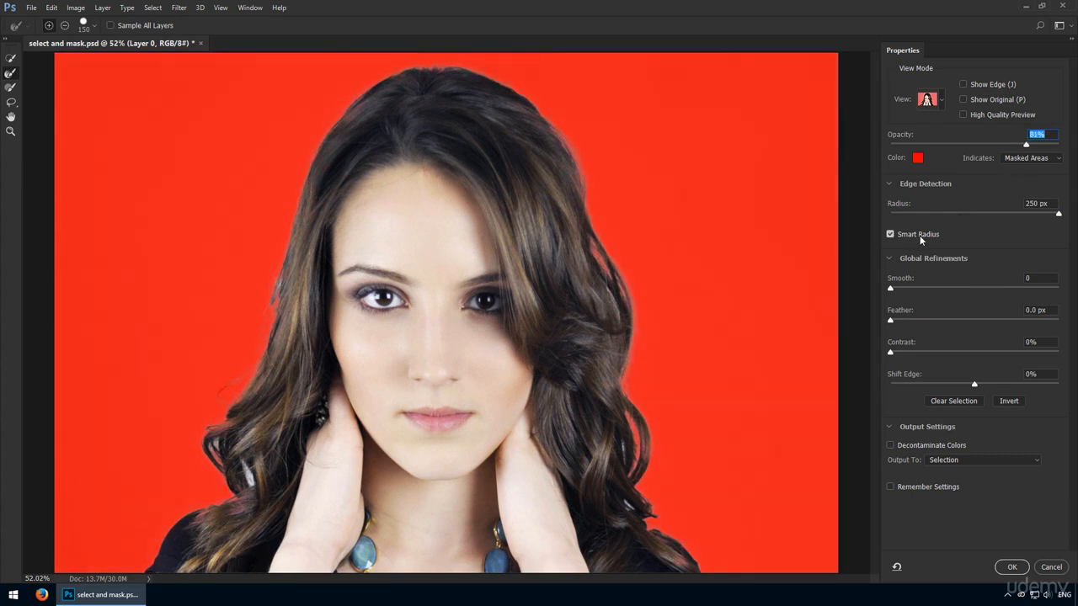
left_click(920, 235)
left_click_drag(923, 213, 885, 221)
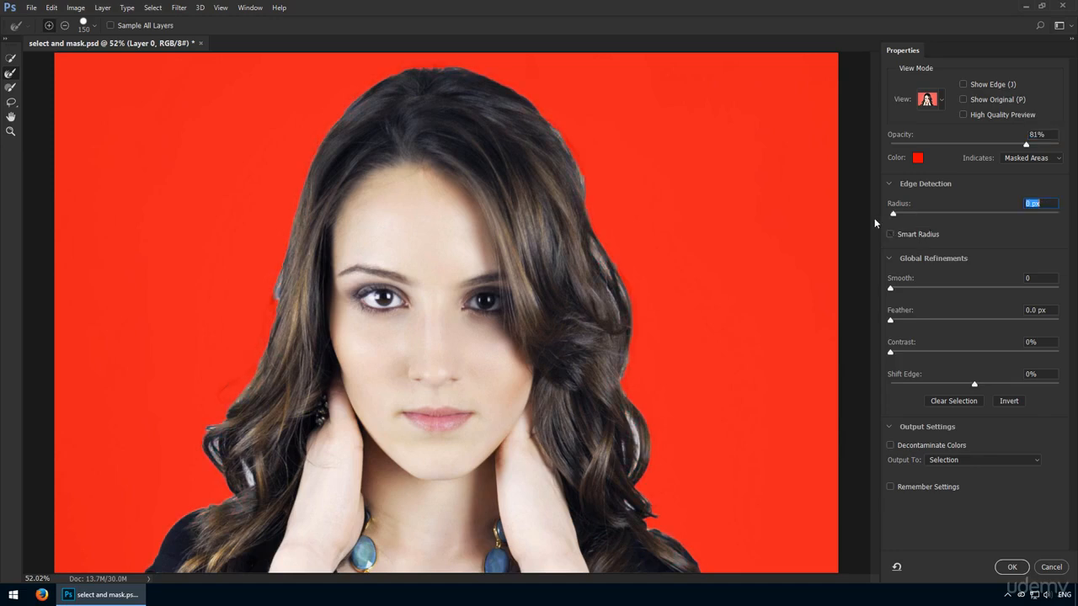
left_click_drag(1011, 214, 1058, 214)
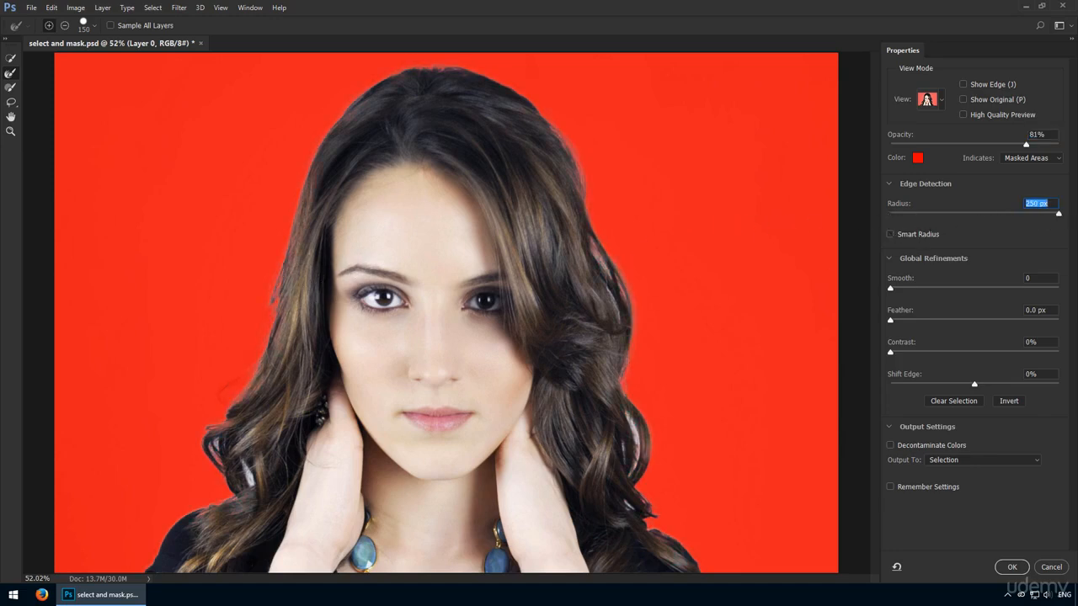
- Turn on Smart Radius for the 250 px edge and compare the hair close up with the option on and off
left_click(924, 239)
key("z")
mouse_move(248, 320)
left_mouse_down()
mouse_move(276, 338)
mouse_move(310, 339)
left_mouse_up()
key("r")
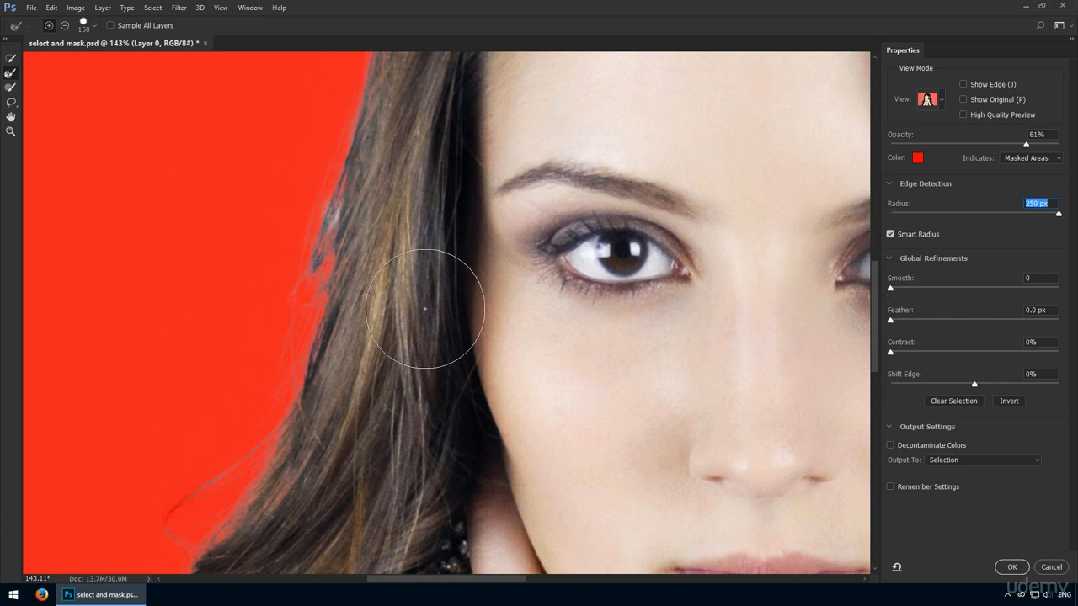
key("z")
left_click(422, 308, "alt")
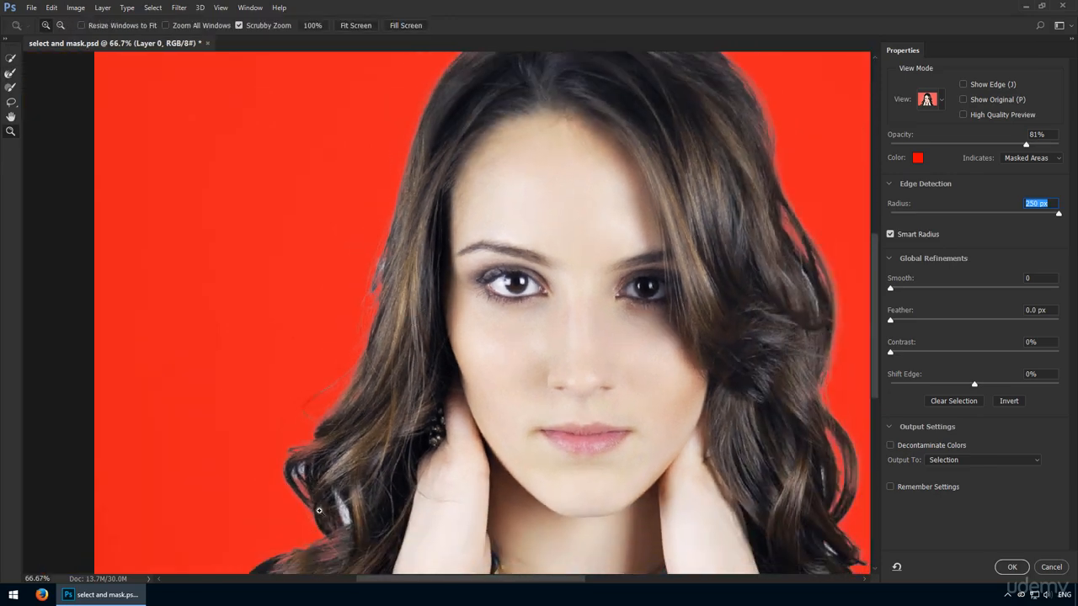
left_click_drag(423, 308, 395, 308)
left_click(890, 234)
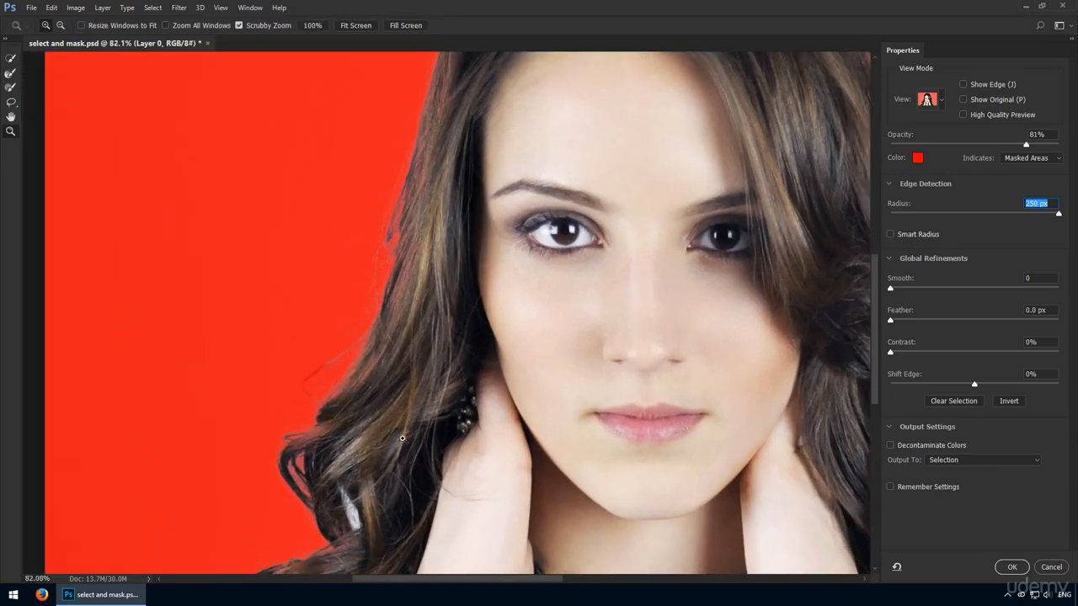
left_click(917, 236)
key("ctrl+0")
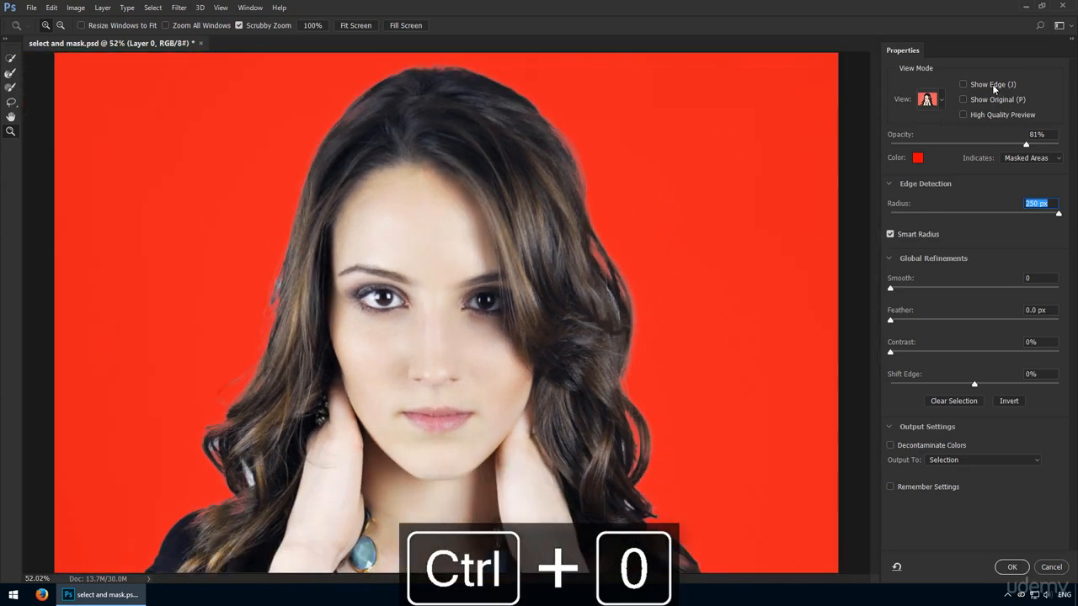
- With the edge area shown, compare radius values of 51 px and 250 px, and set the radius to 0 px
left_click(992, 84)
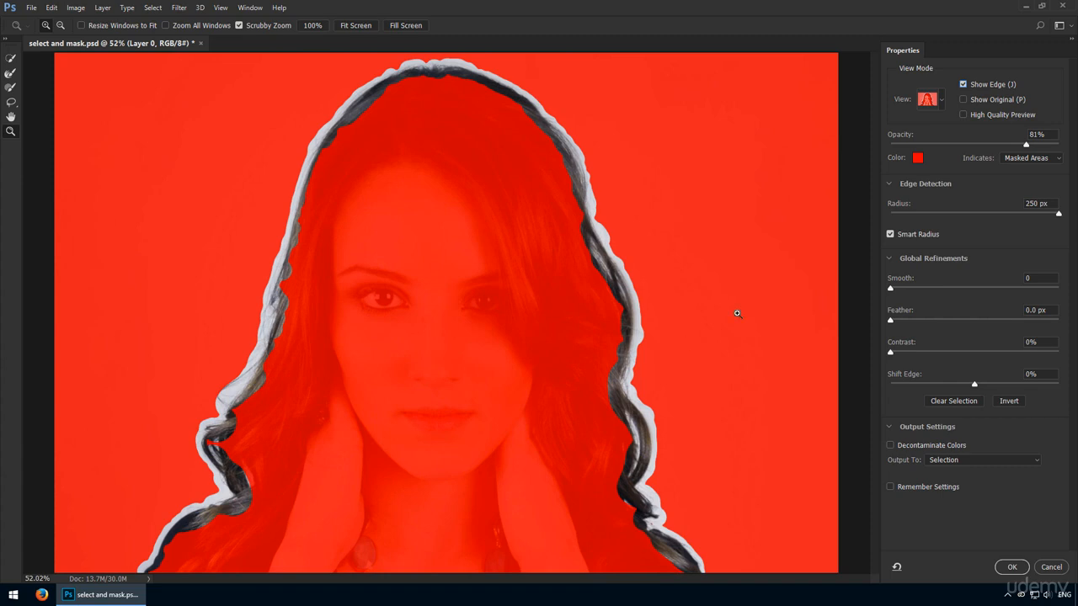
left_click_drag(928, 215, 969, 215)
type("250")
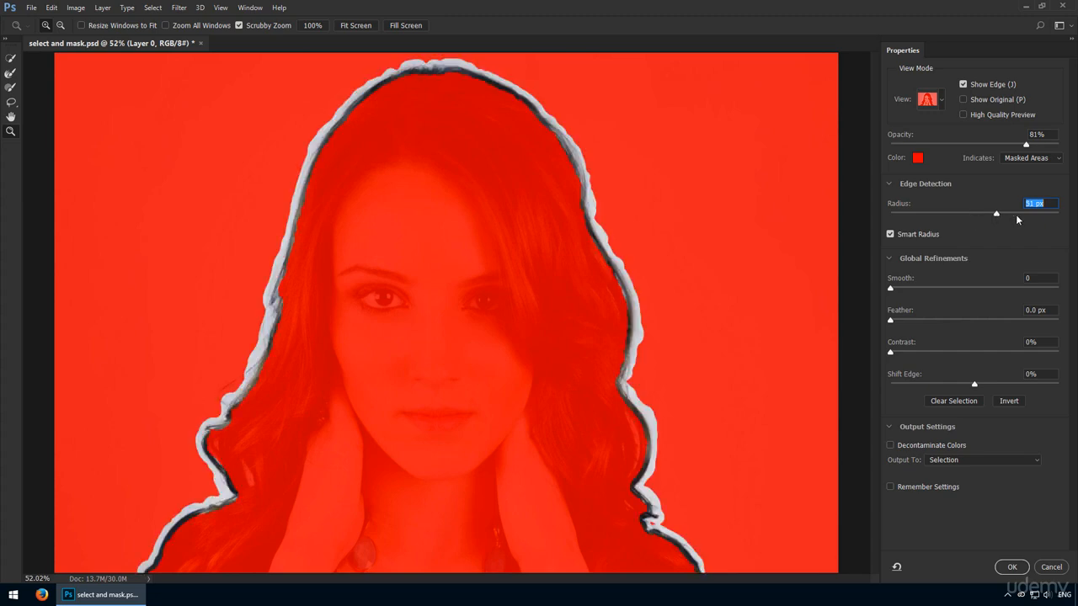
key("Return")
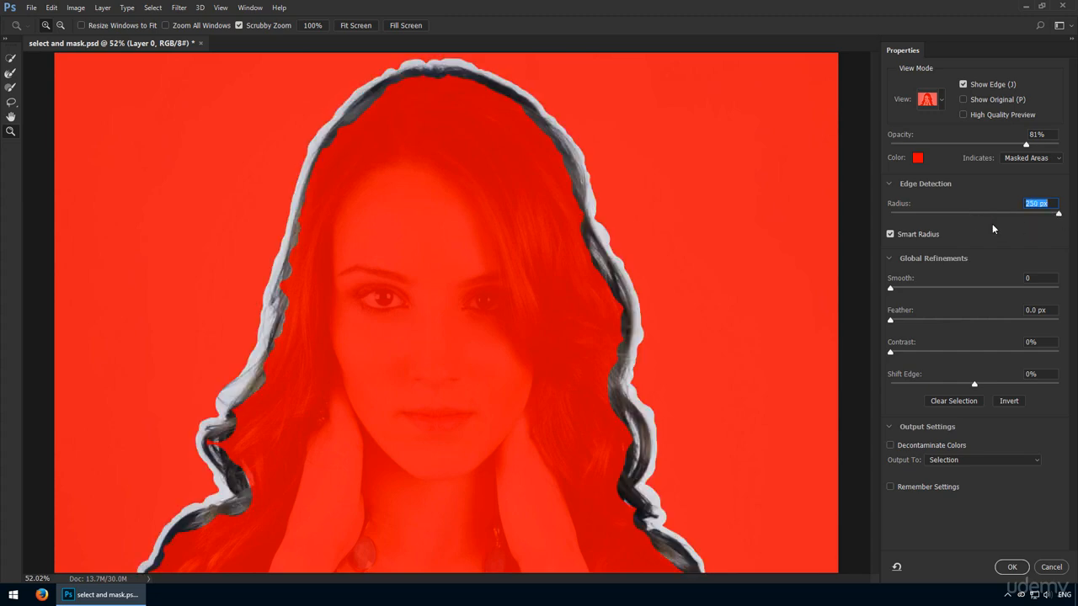
type("0")
key("Return")
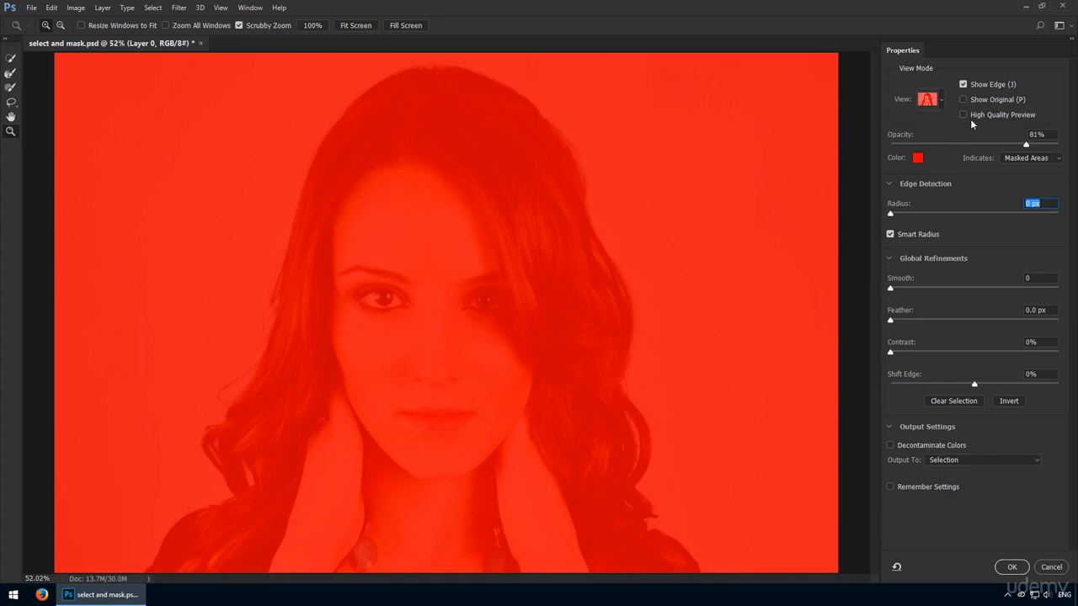
left_click(992, 86)
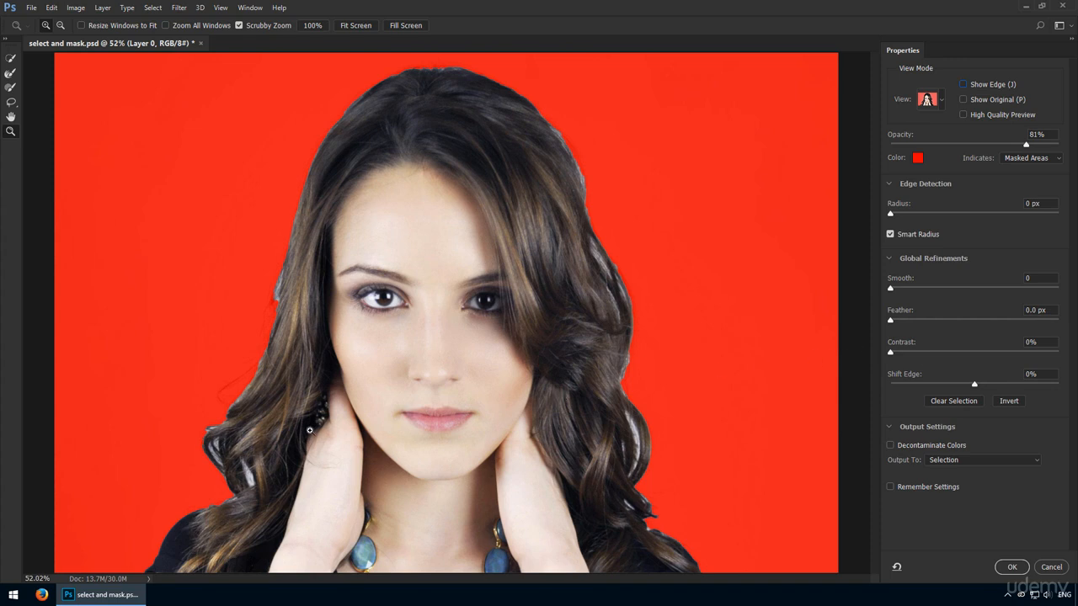
- Compare the hair outline beside the earring close up with Contrast at 100% and 0%, ending at 0%
left_click_drag(214, 440, 513, 383)
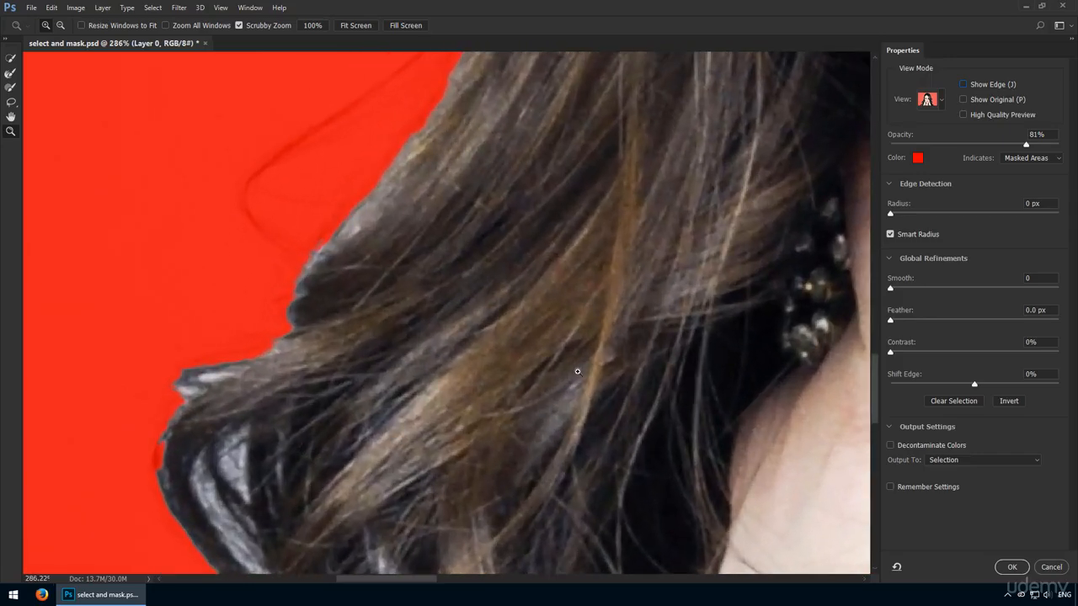
left_click_drag(917, 355, 1059, 354)
mouse_move(172, 389)
left_mouse_down()
mouse_move(213, 372)
mouse_move(188, 393)
left_mouse_up()
key("r")
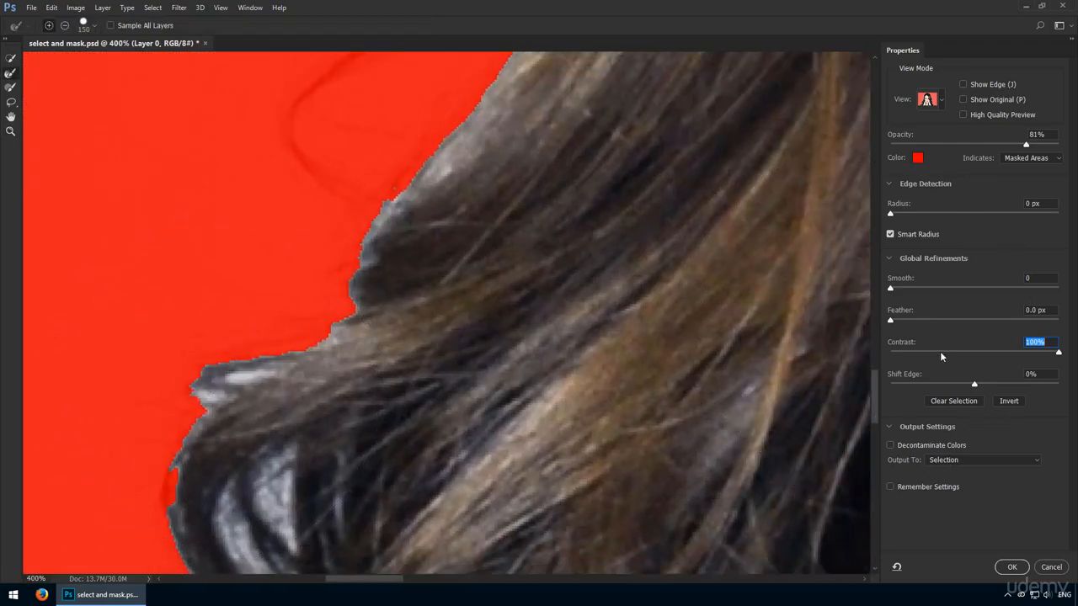
type("0")
key("Return")
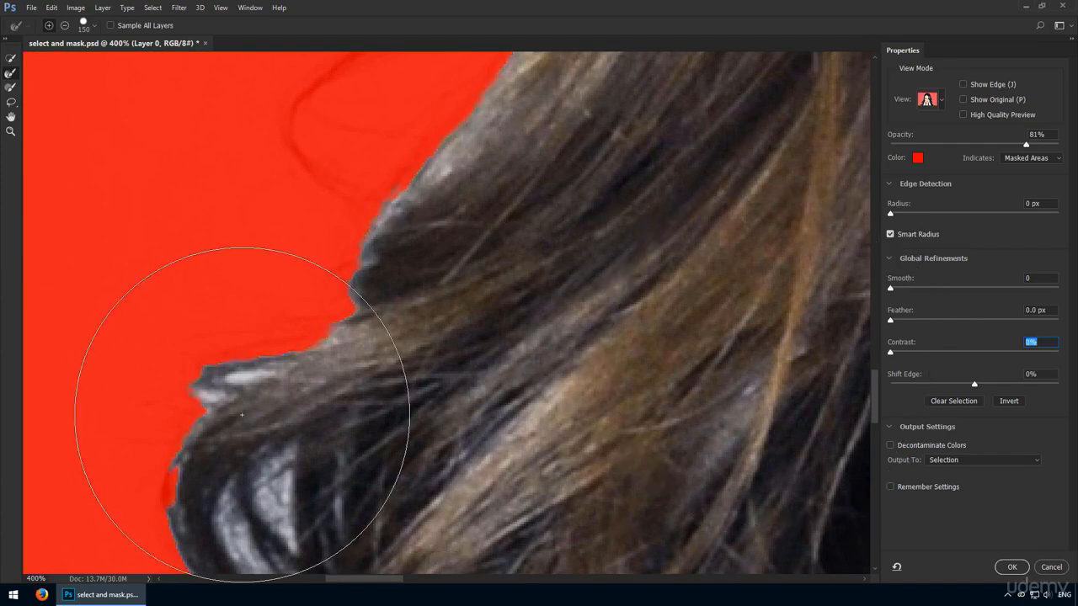
type("100")
key("Return")
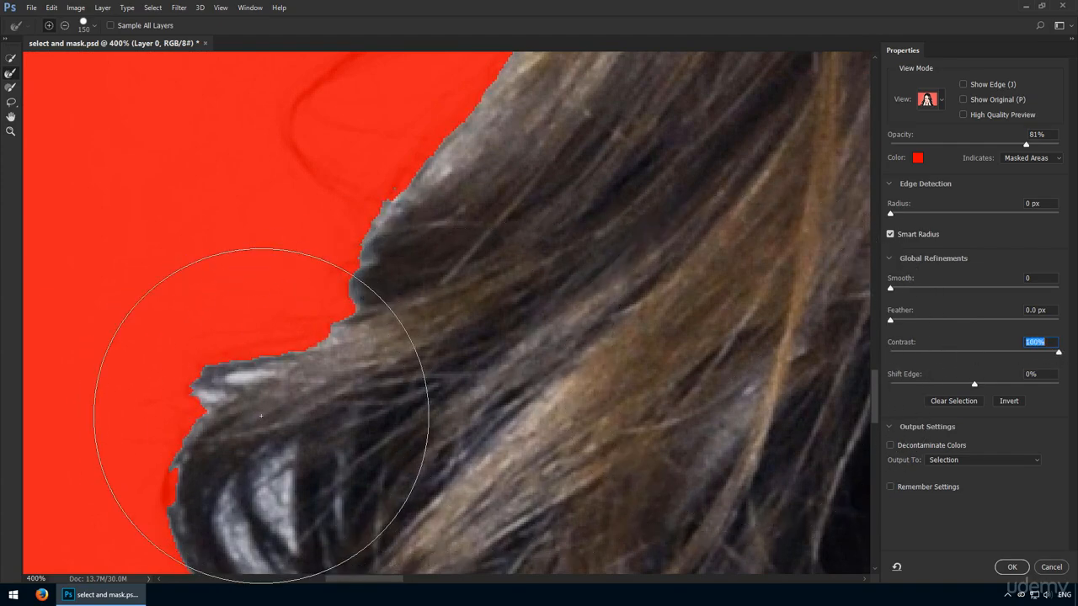
key("h")
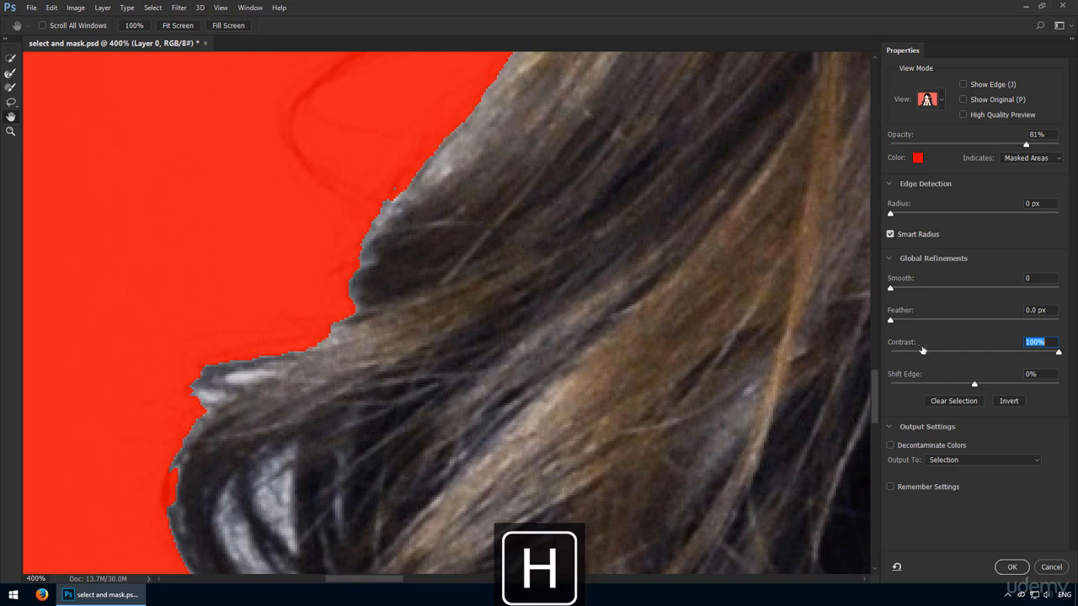
left_click_drag(933, 354, 643, 356)
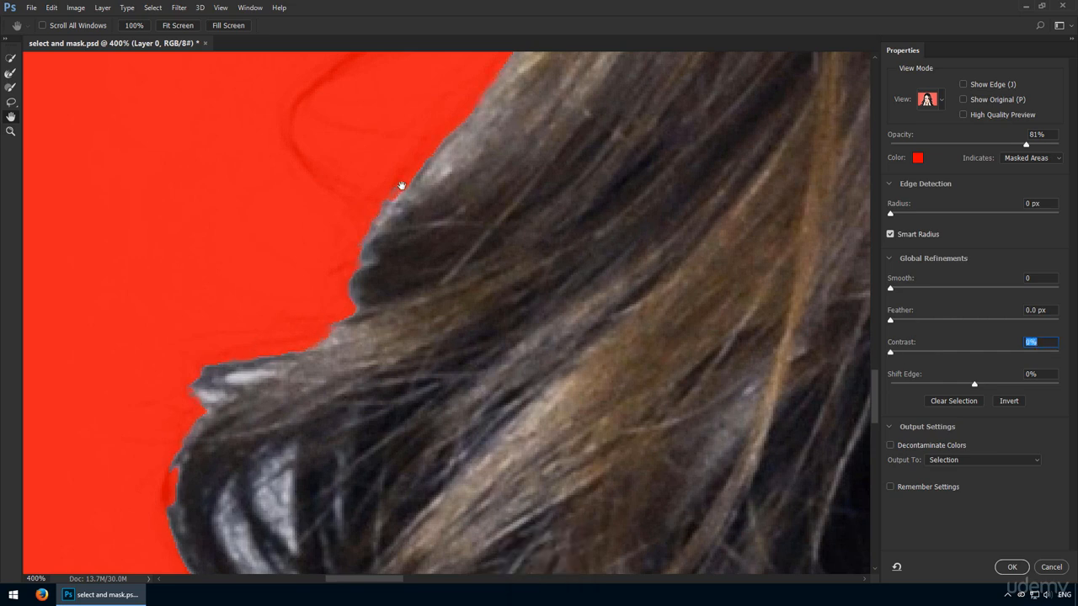
type("100")
key("Return")
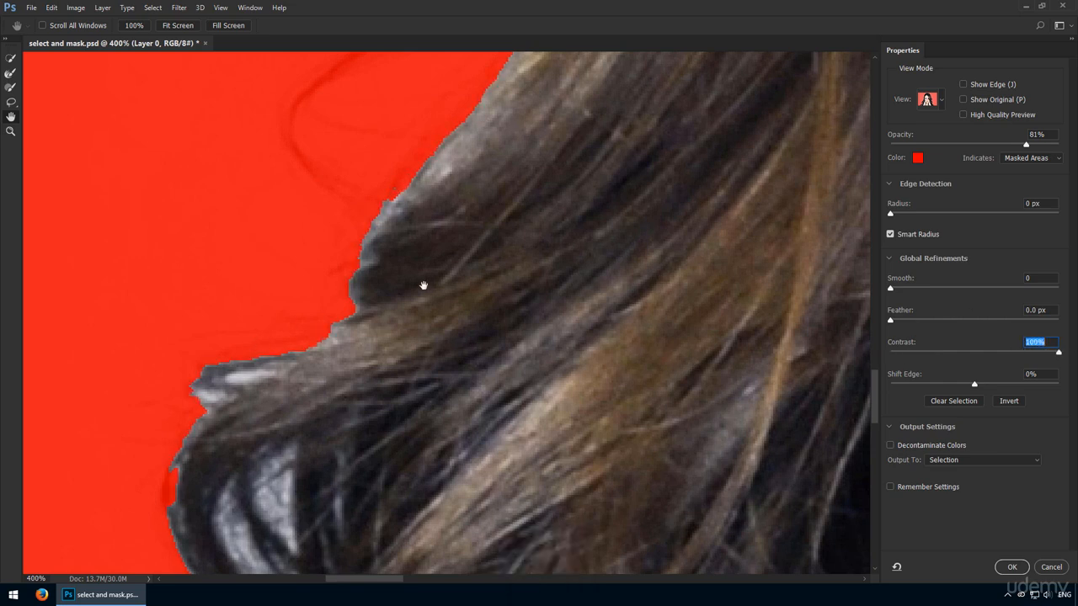
type("0")
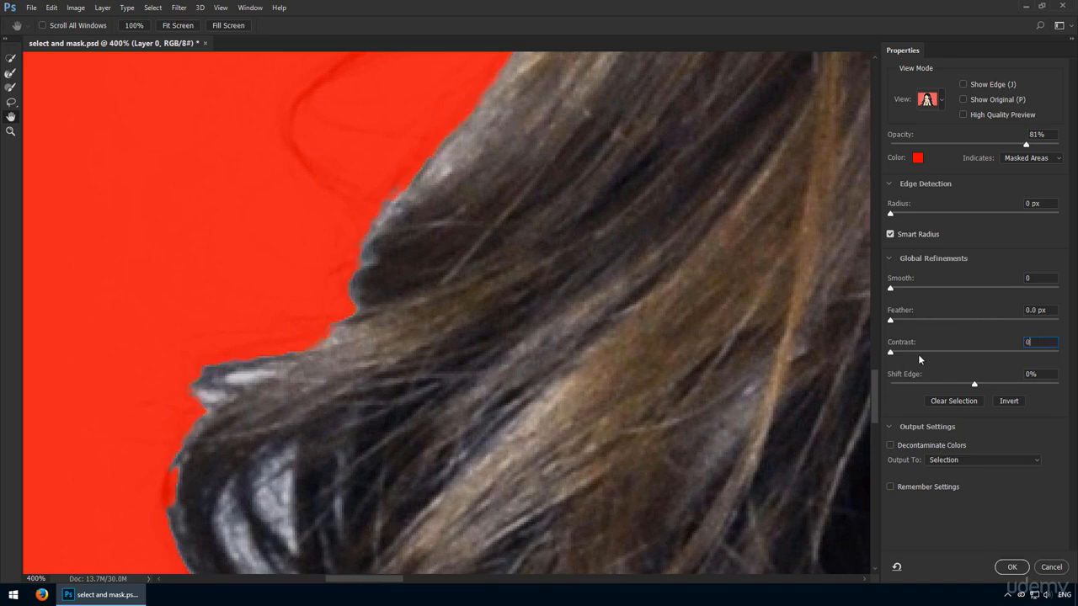
key("ctrl+0")
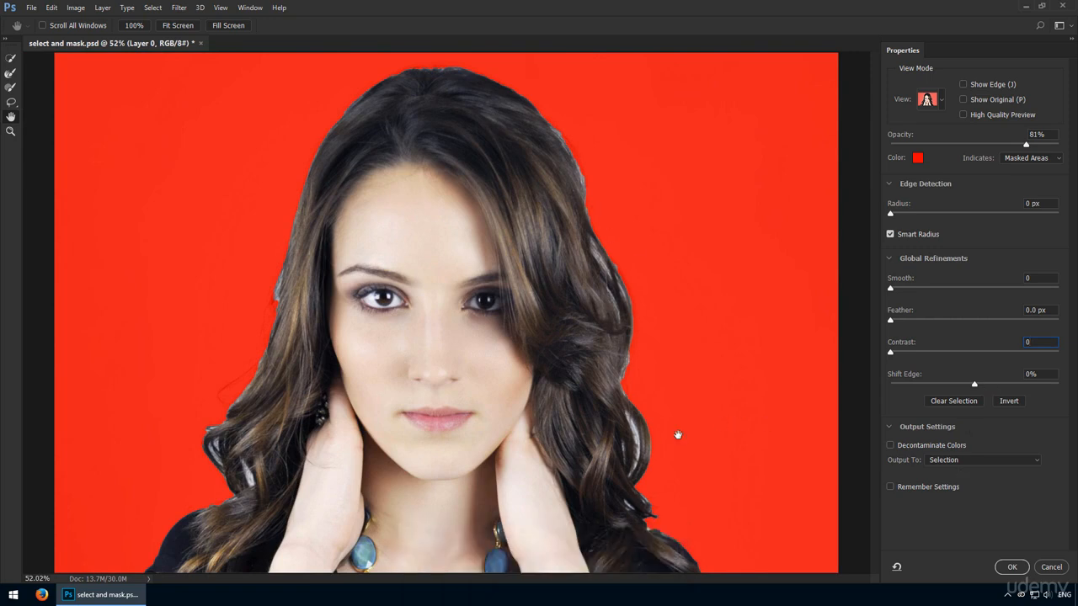
- In Overlay view, compare the hair outline with Shift Edge at +100% and -100%, and reset it to 0%
left_click(927, 99)
left_click(918, 171)
left_click_drag(990, 386, 1035, 387)
key("z")
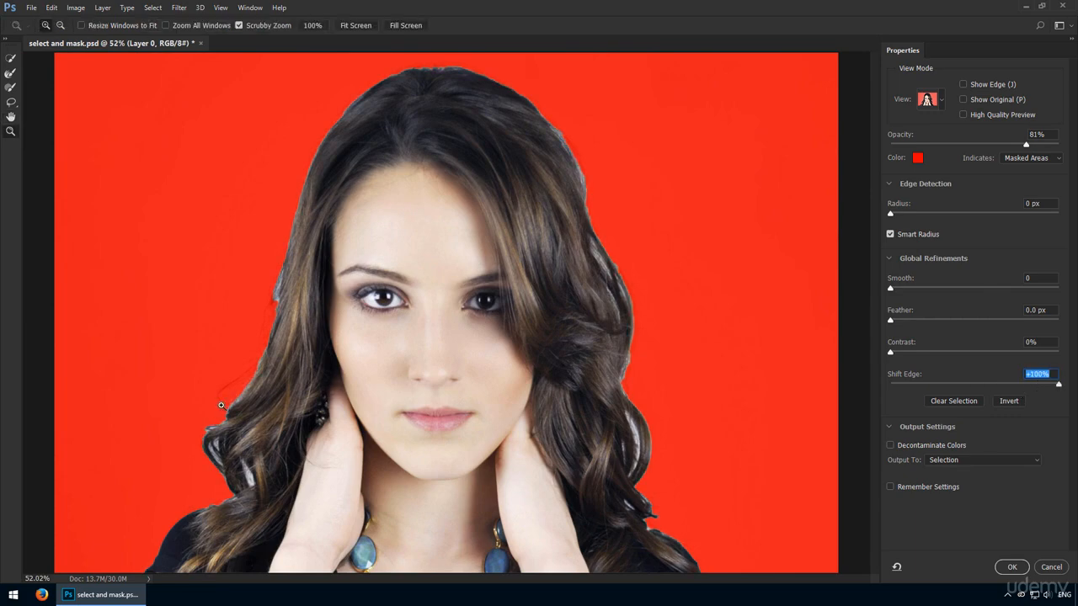
left_click(264, 348)
left_click(309, 230)
key("h")
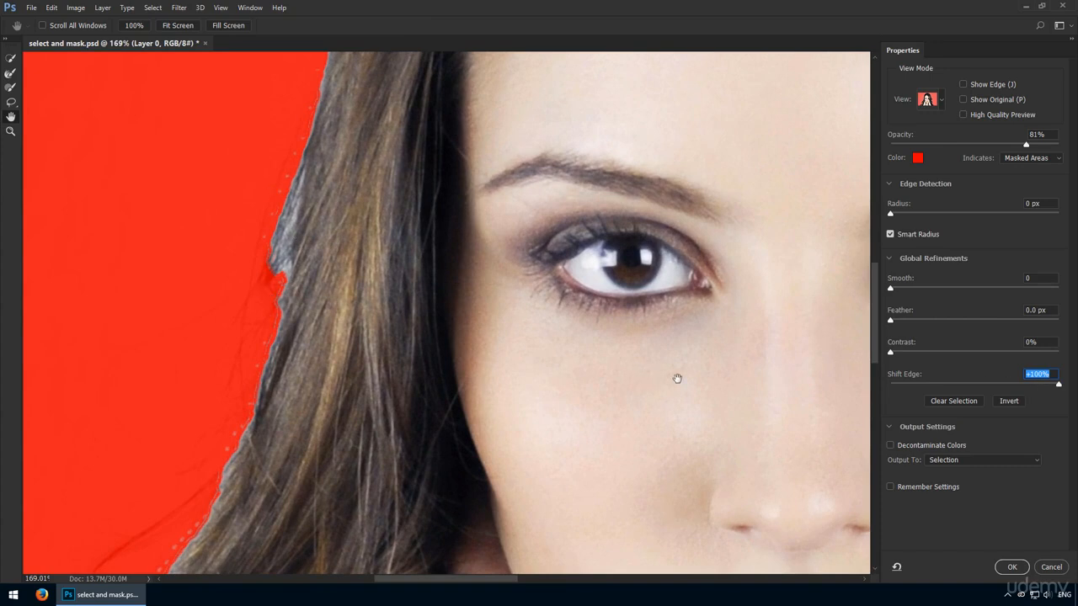
left_click_drag(1002, 385, 817, 373)
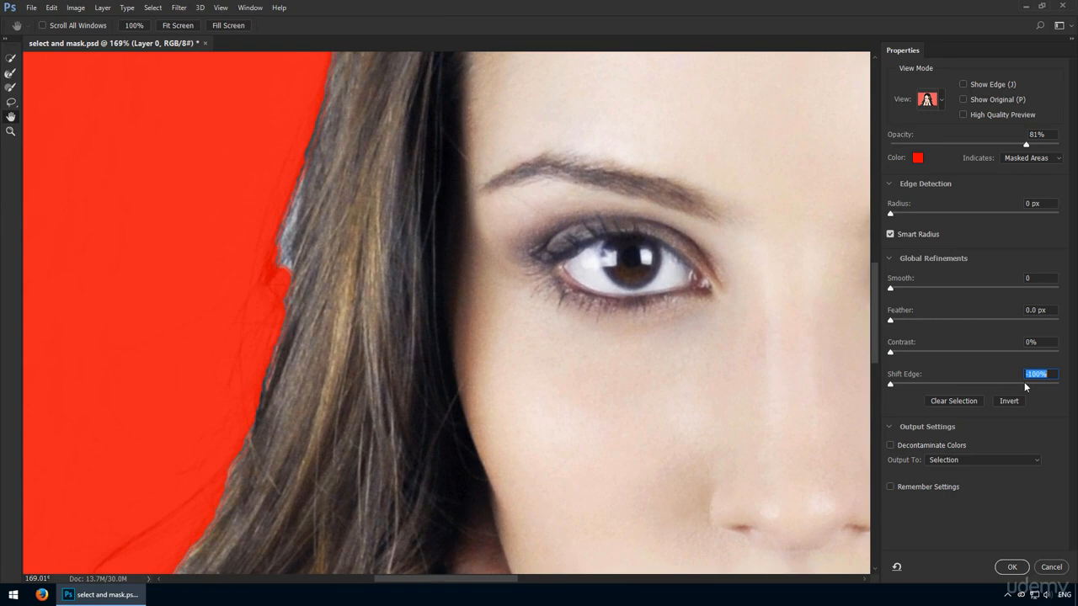
type("100")
key("Return")
type("0")
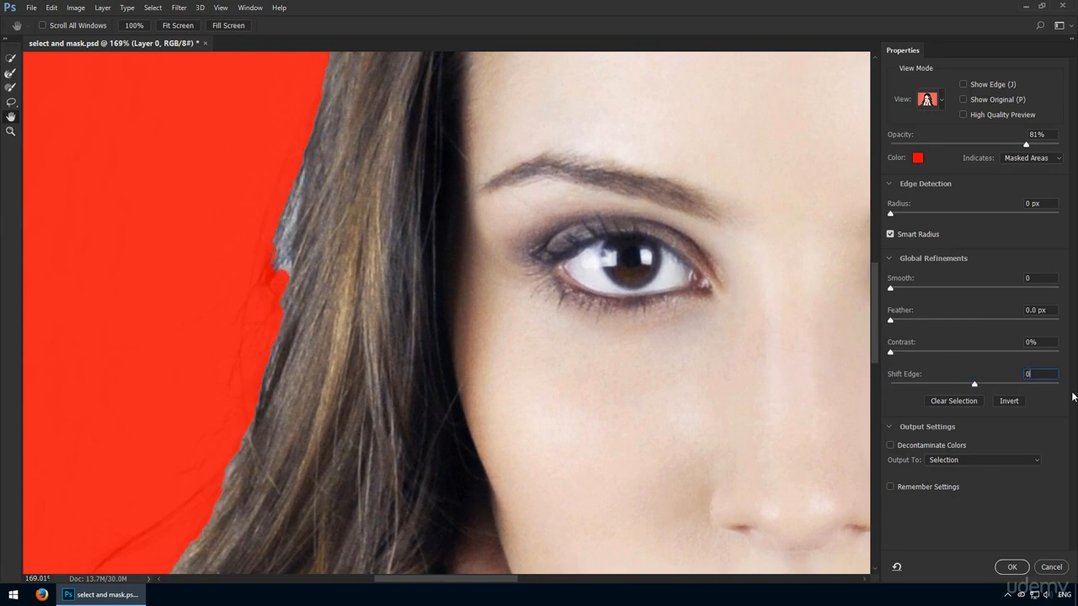
key("ctrl+0")
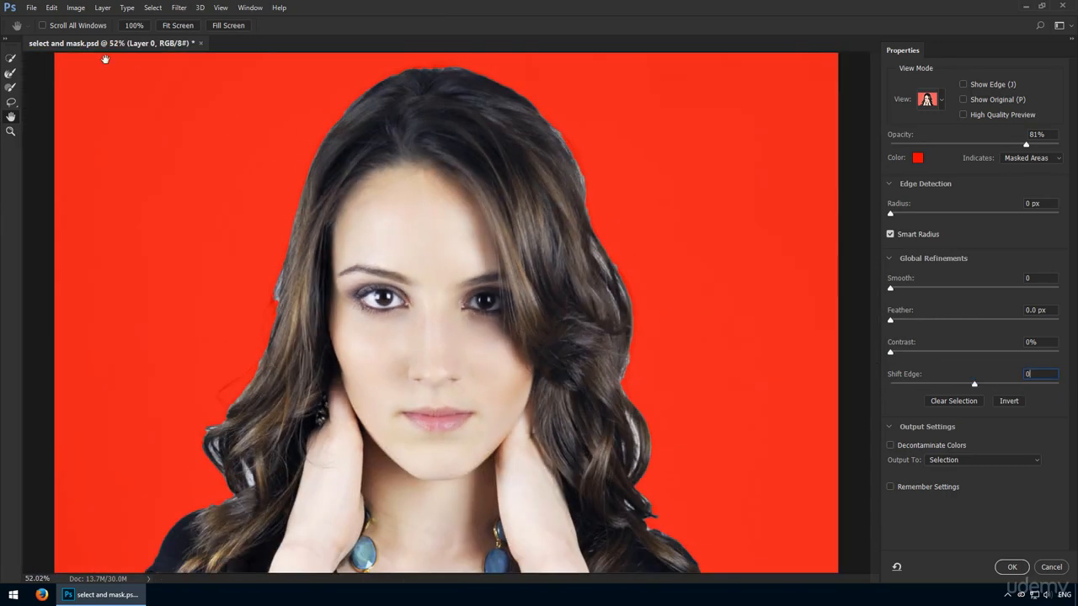
- Paint the Refine Edge Brush along the left hair outline and try Shift Edge at +51% and -71%
left_click(12, 74)
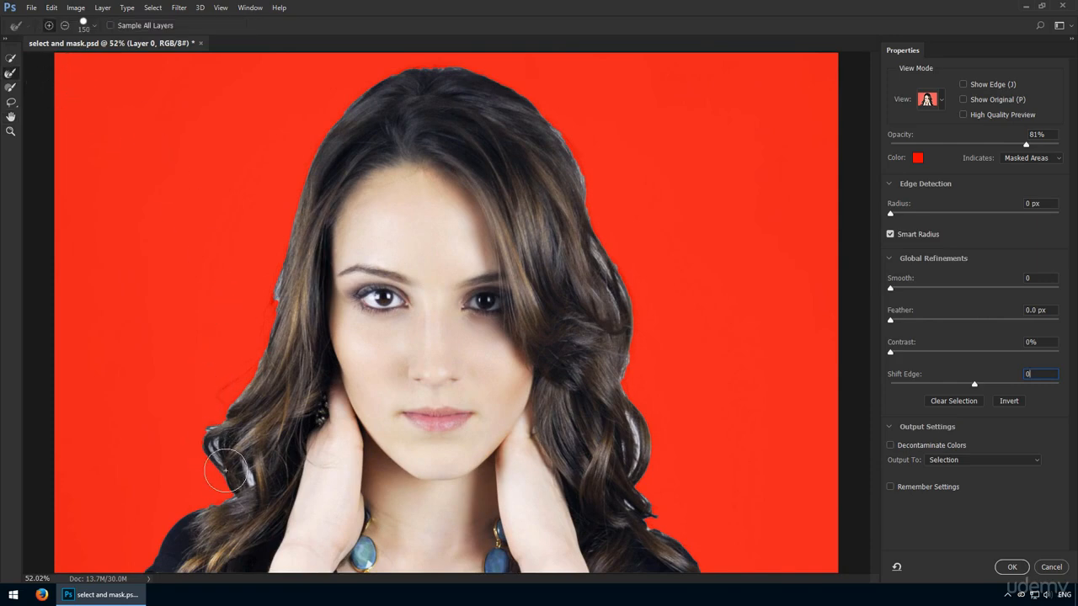
mouse_move(240, 481)
left_mouse_down()
mouse_move(204, 439)
mouse_move(260, 342)
mouse_move(300, 174)
left_mouse_up()
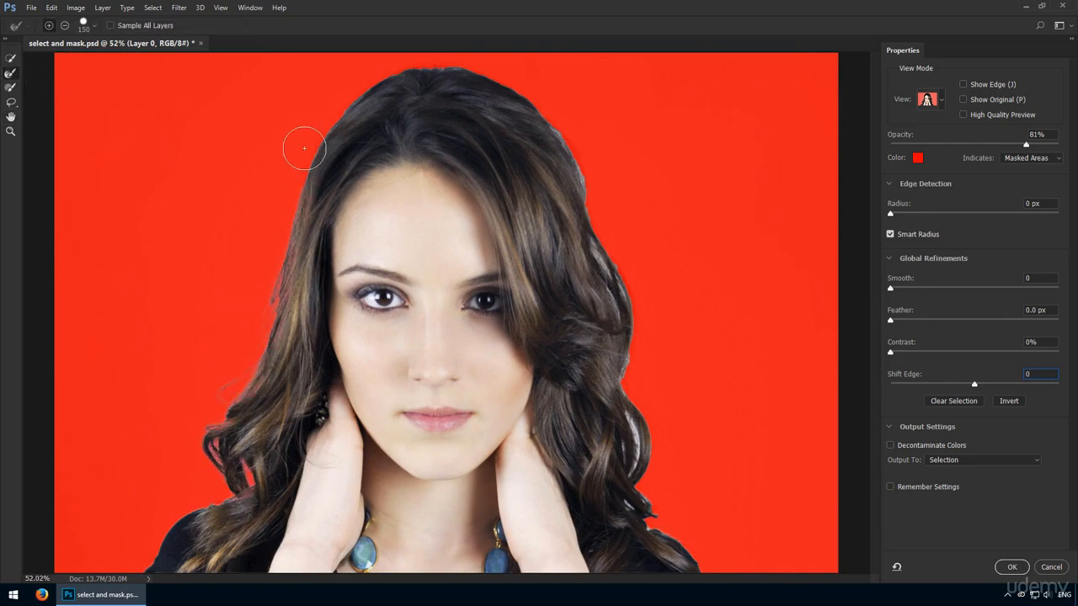
left_click_drag(998, 385, 1017, 385)
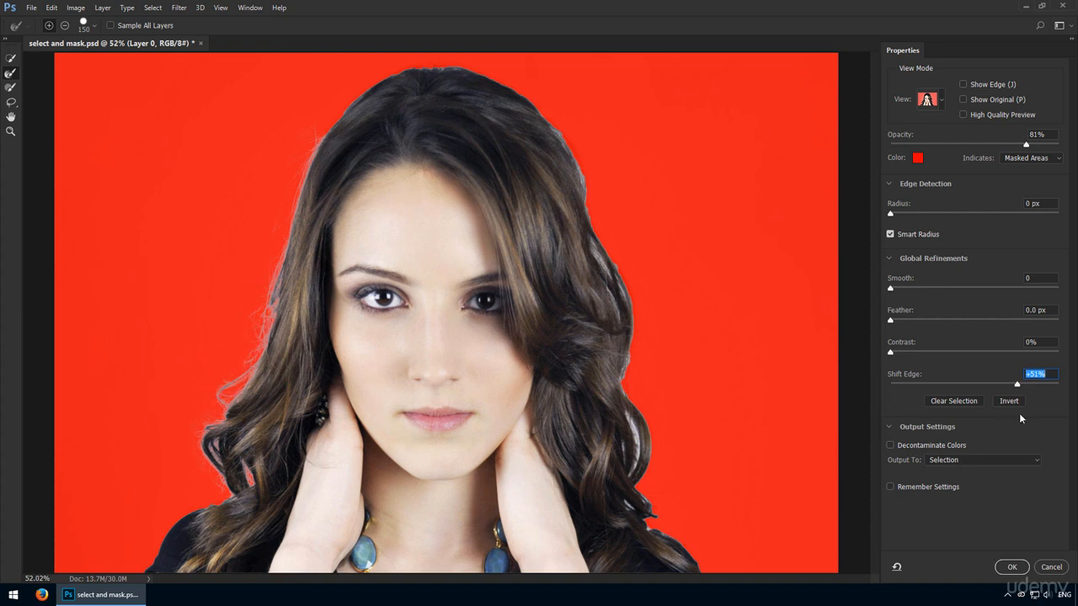
left_click_drag(954, 386, 914, 385)
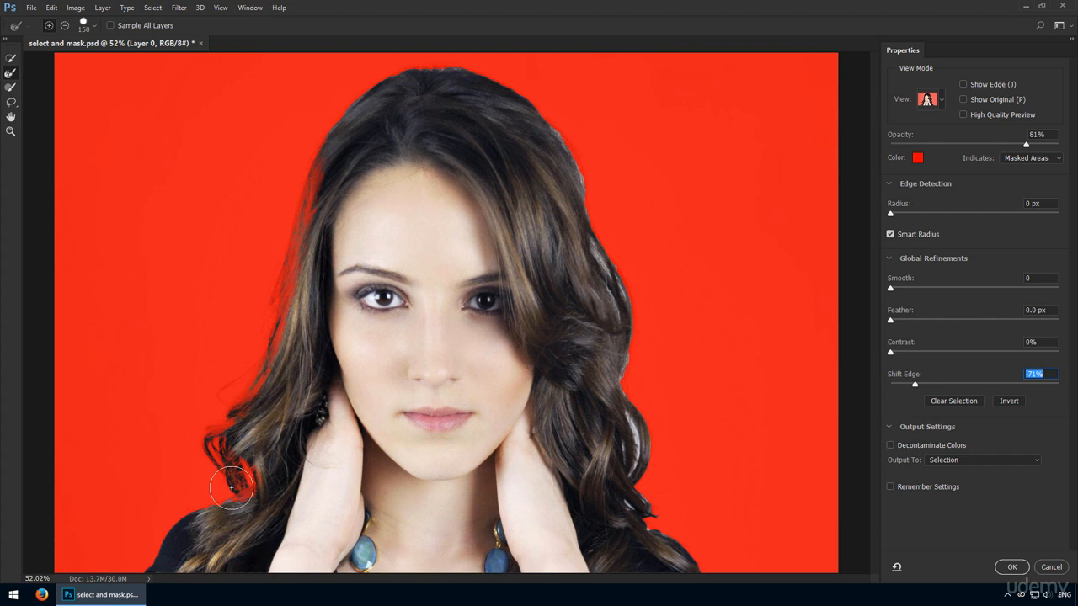
- Try a brush stroke on the lower left curls and undo the Refine Edge strokes along the left hair
left_click_drag(224, 483, 217, 458)
key("ctrl+z")
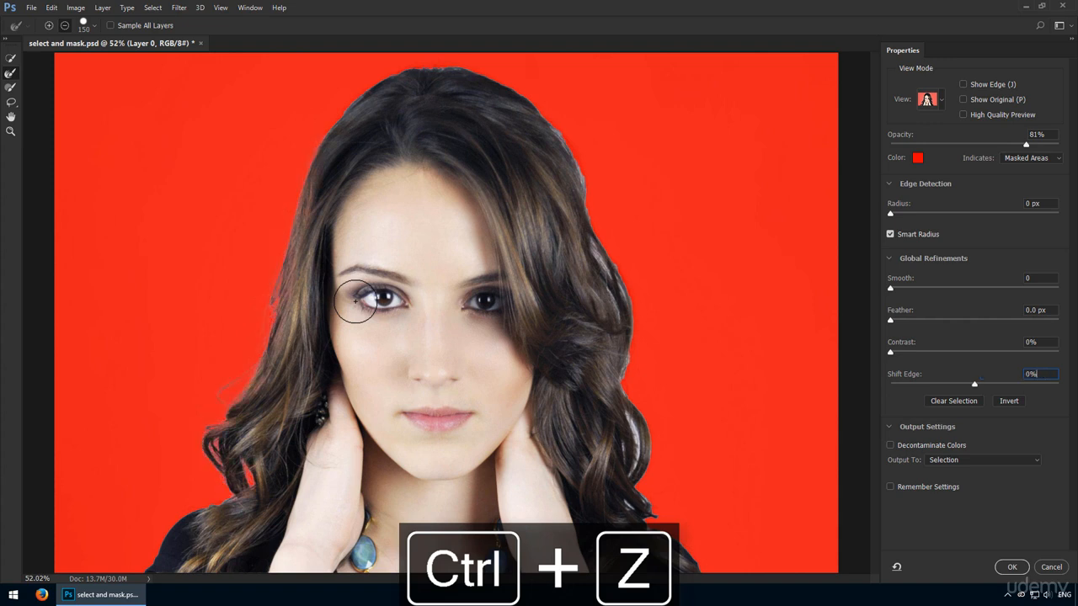
key("ctrl+alt+z")
key("ctrl+alt+z")
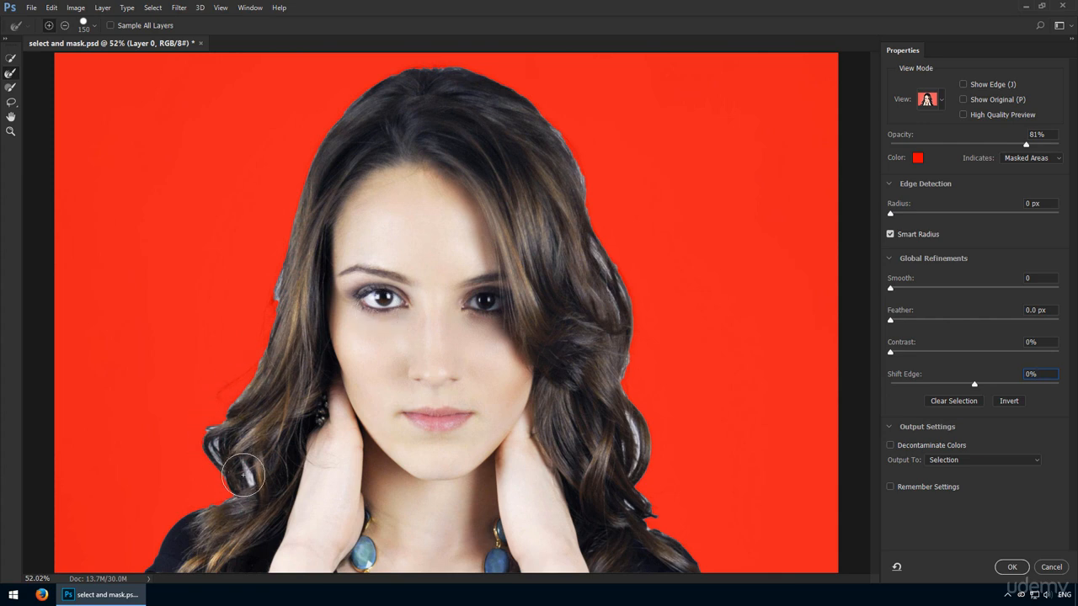
- Paint the Refine Edge Brush around the hair outline on both sides and preview the cutout in the On Layers view
mouse_move(246, 473)
left_mouse_down()
mouse_move(208, 433)
mouse_move(257, 363)
mouse_move(303, 174)
mouse_move(394, 74)
mouse_move(378, 78)
mouse_move(407, 62)
mouse_move(462, 59)
mouse_move(479, 62)
mouse_move(427, 65)
mouse_move(565, 134)
mouse_move(585, 175)
mouse_move(599, 253)
mouse_move(628, 305)
mouse_move(624, 389)
mouse_move(642, 457)
mouse_move(630, 490)
mouse_move(657, 524)
left_mouse_up()
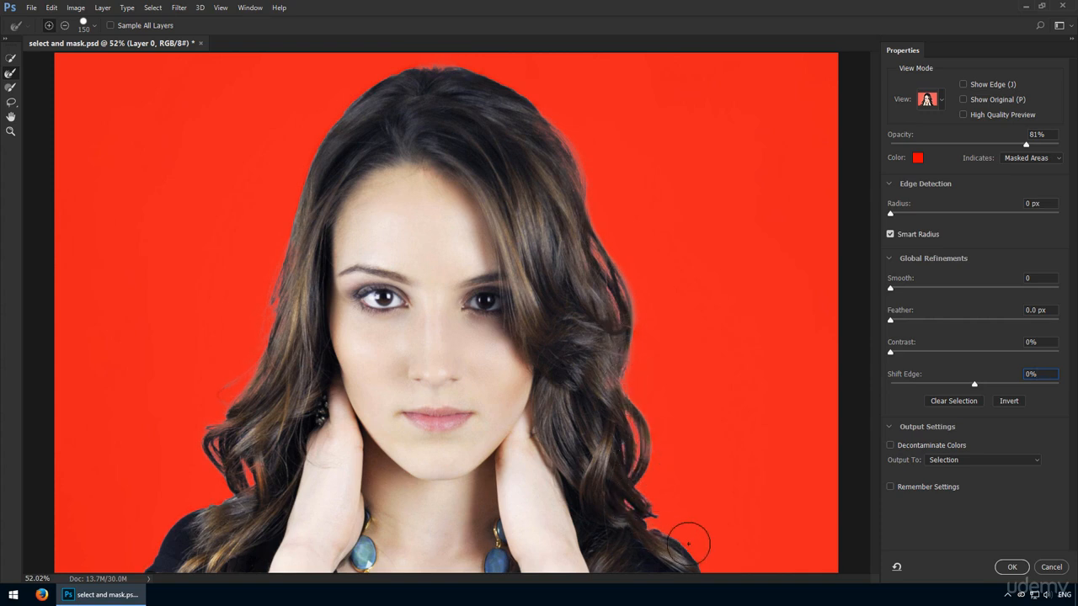
left_click(931, 99)
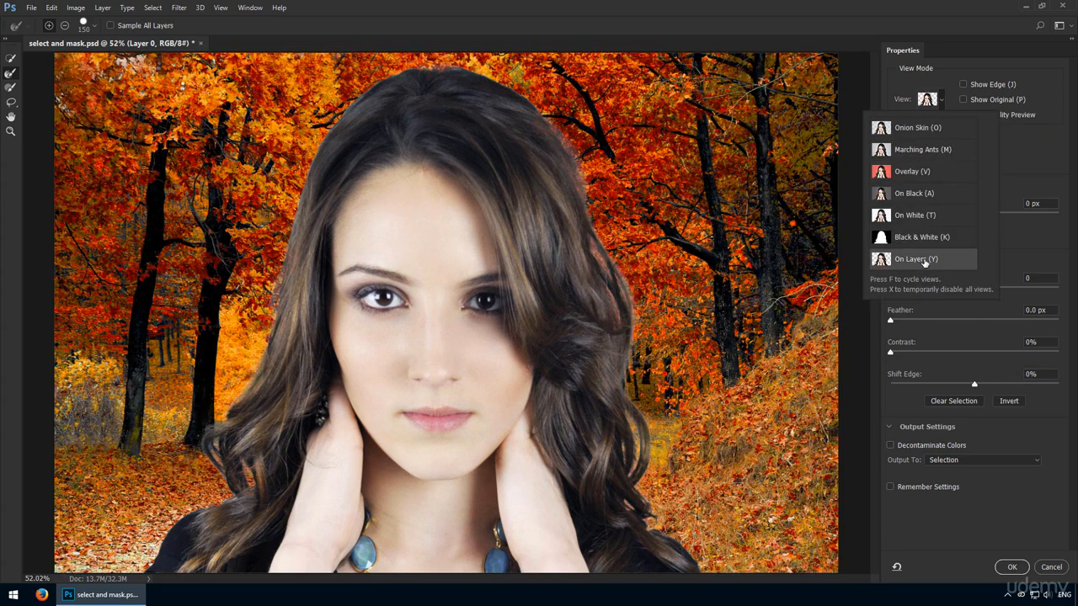
left_click(1029, 403)
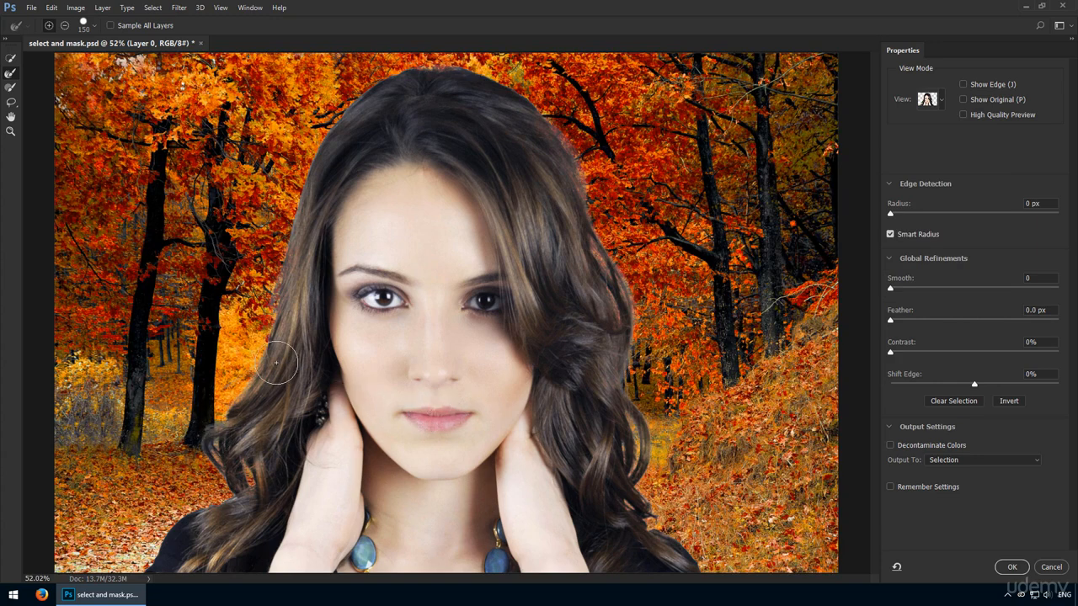
- Preview the cutout with Decontaminate Colors on, and turn the option off again
key("h")
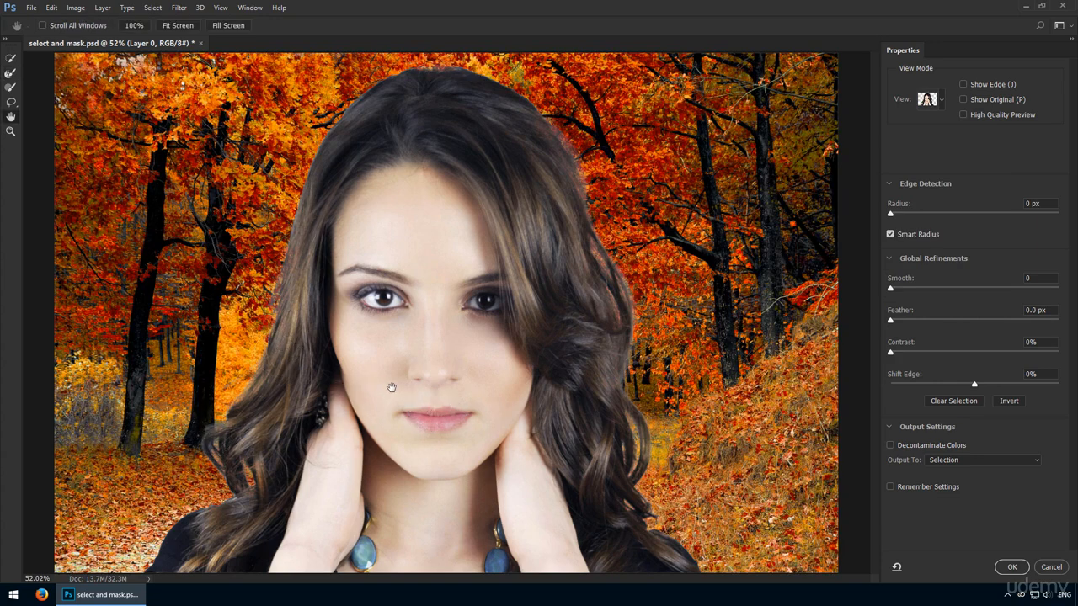
left_click(906, 444)
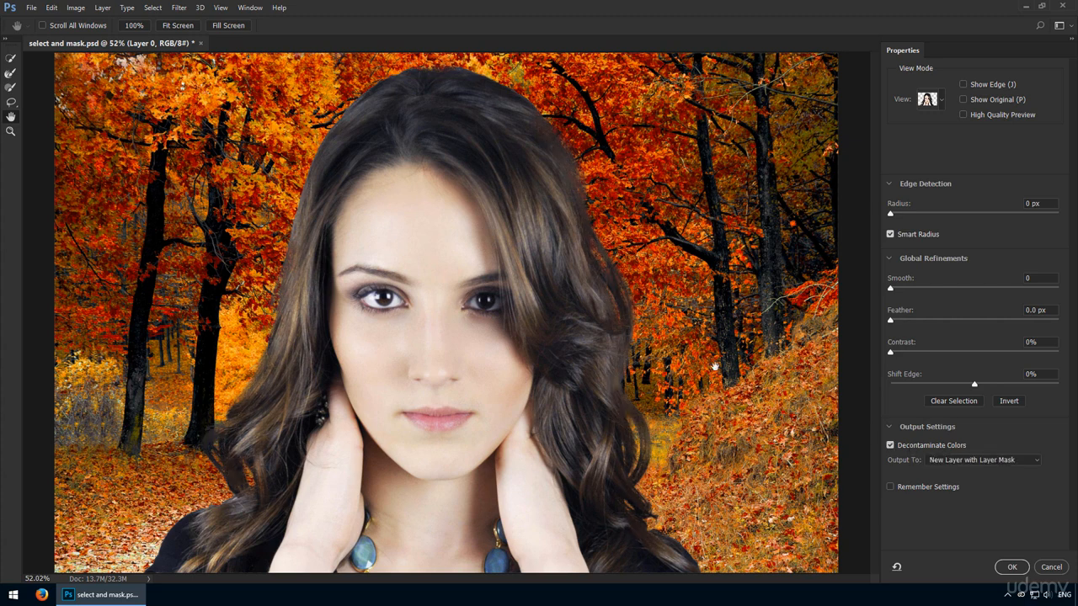
left_click(929, 444)
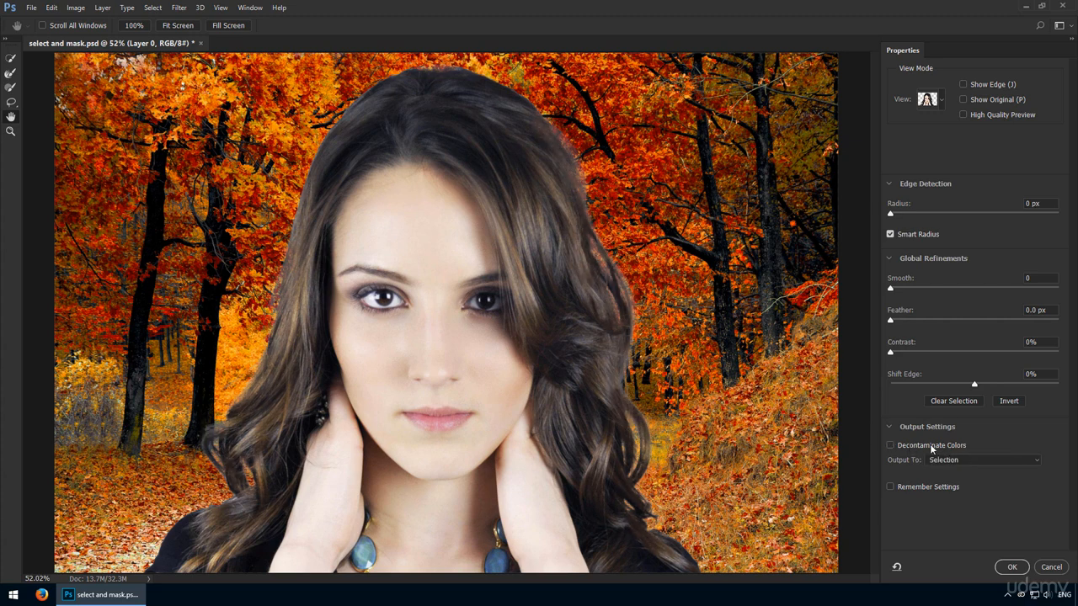
- Output the cutout to a new layer with layer mask, with Decontaminate Colors on and Shift Edge at +20%
left_click(929, 444)
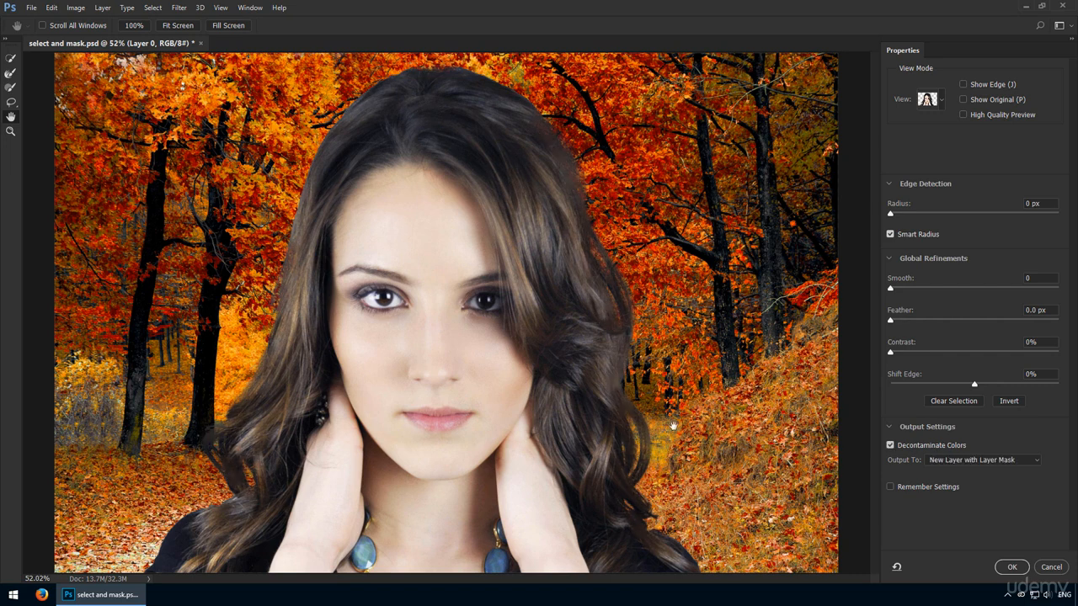
type("20")
key("Return")
left_click(1047, 343)
key("Tab")
type("0")
key("ctrl+z")
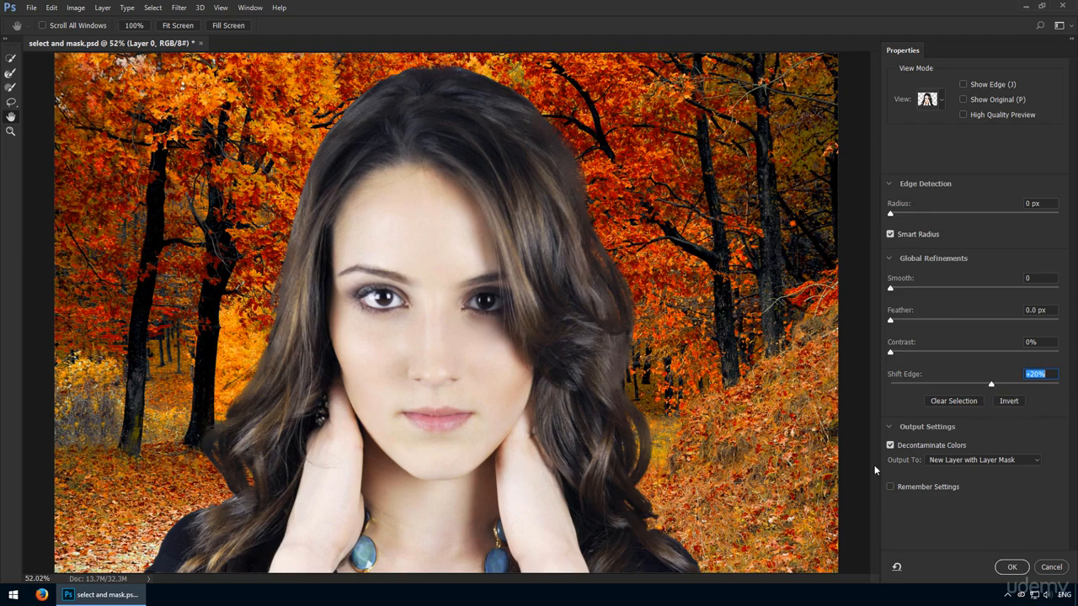
left_click(1010, 568)
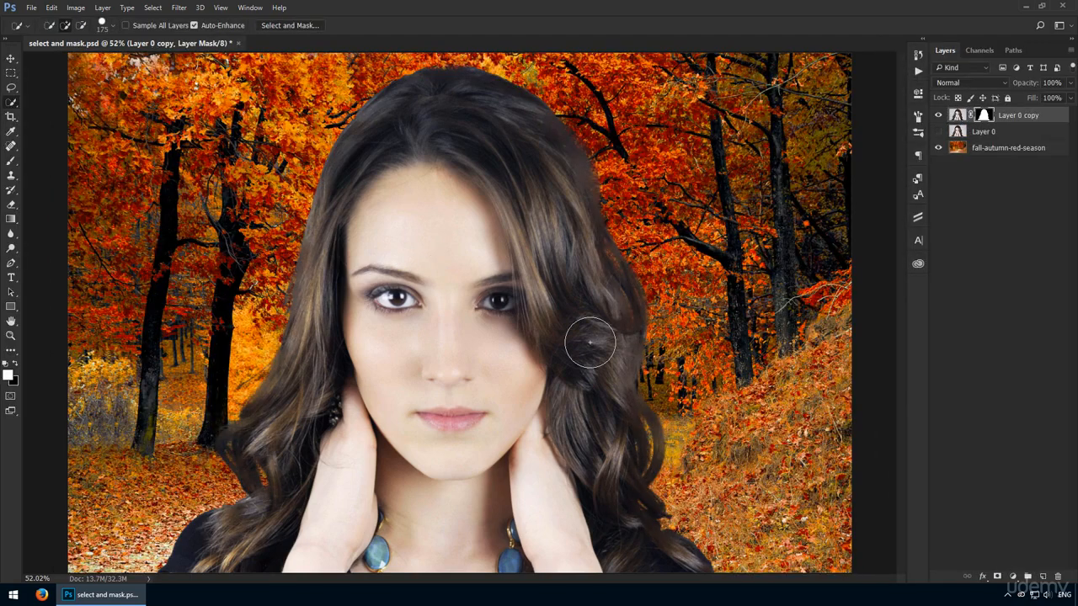
- Add a Vibrance adjustment layer clipped to the Layer 0 copy cutout and set its Saturation to +36
left_click(1015, 576)
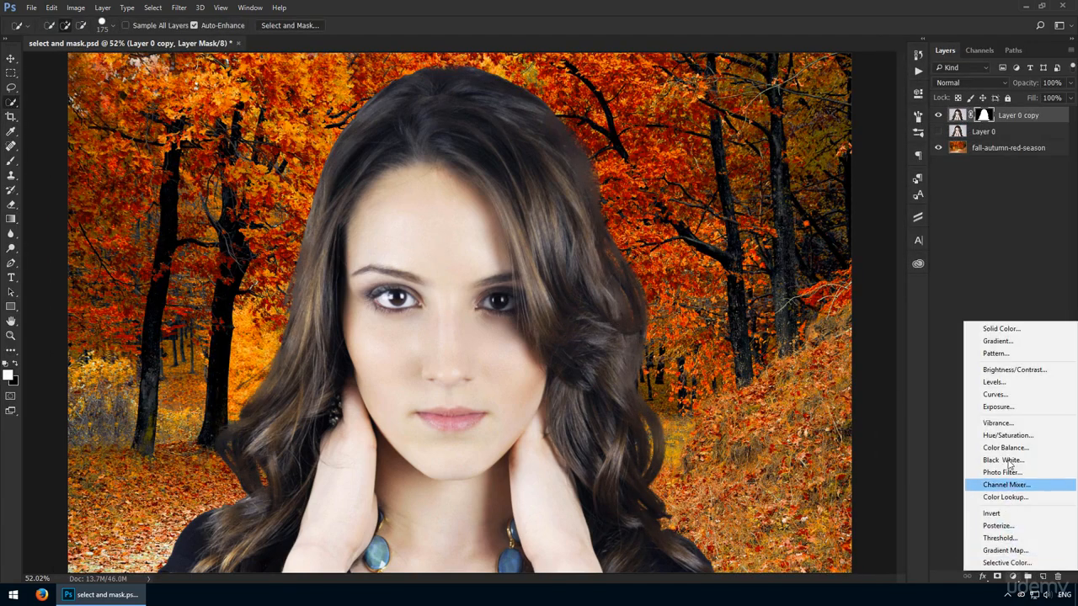
left_click(993, 425)
key("ctrl+alt+g")
left_click_drag(833, 157, 847, 162)
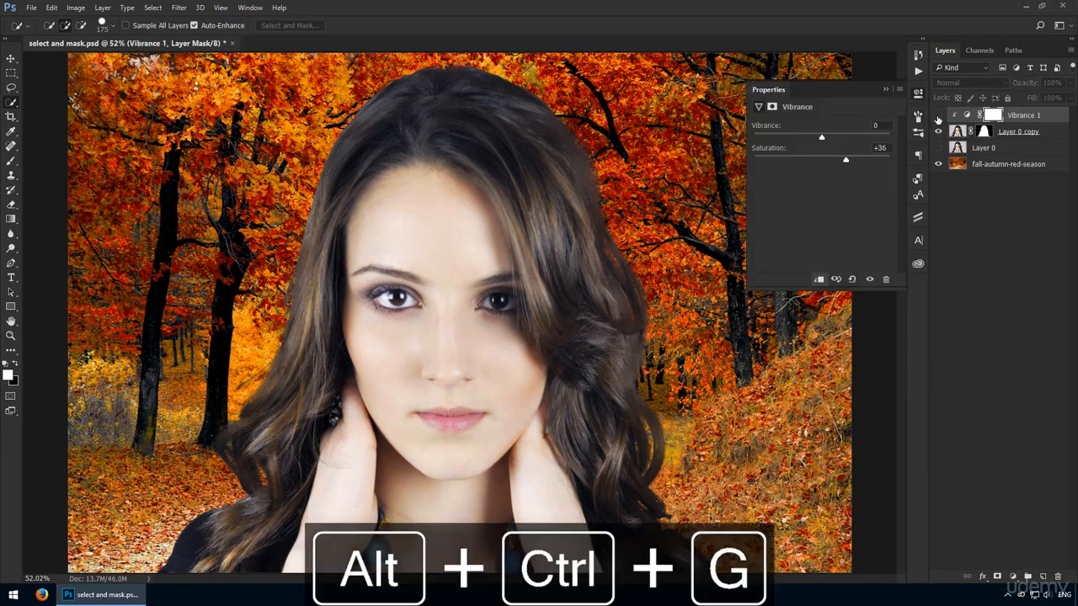
- Compare the original Layer 0 photo with the cutout composite by switching layer visibility, and collapse the adjustment's properties
left_click_drag(938, 115, 938, 131)
left_click(938, 147)
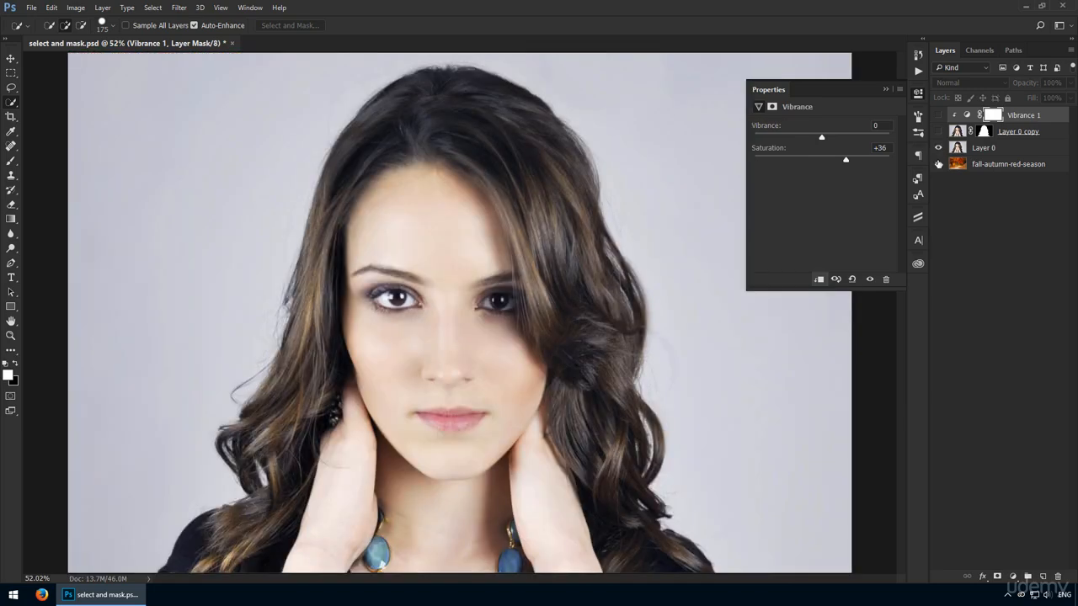
left_click(938, 147)
left_click_drag(938, 131, 939, 114)
left_click(918, 92)
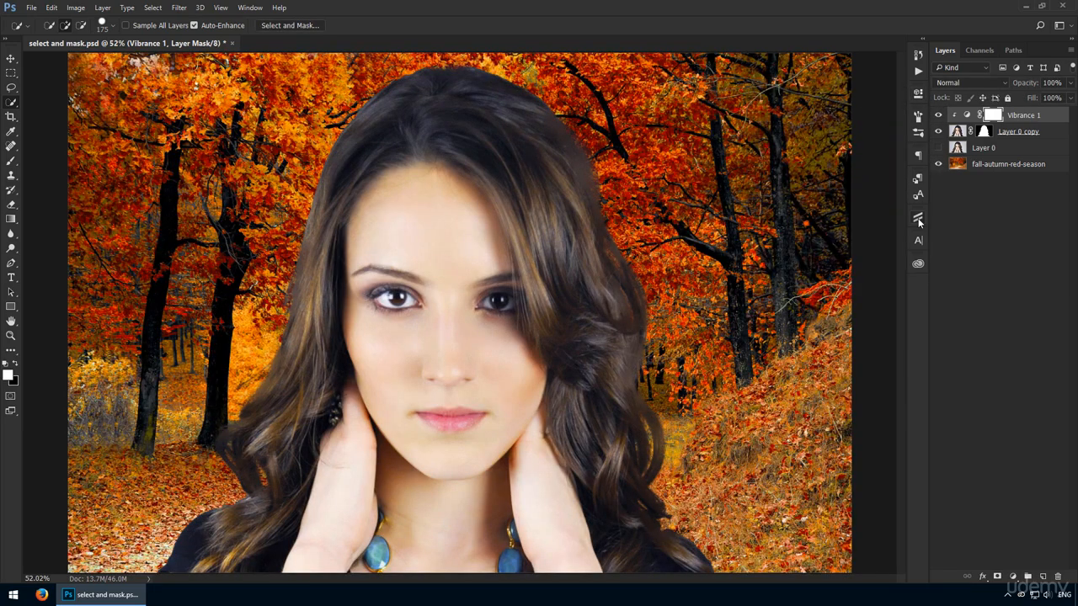